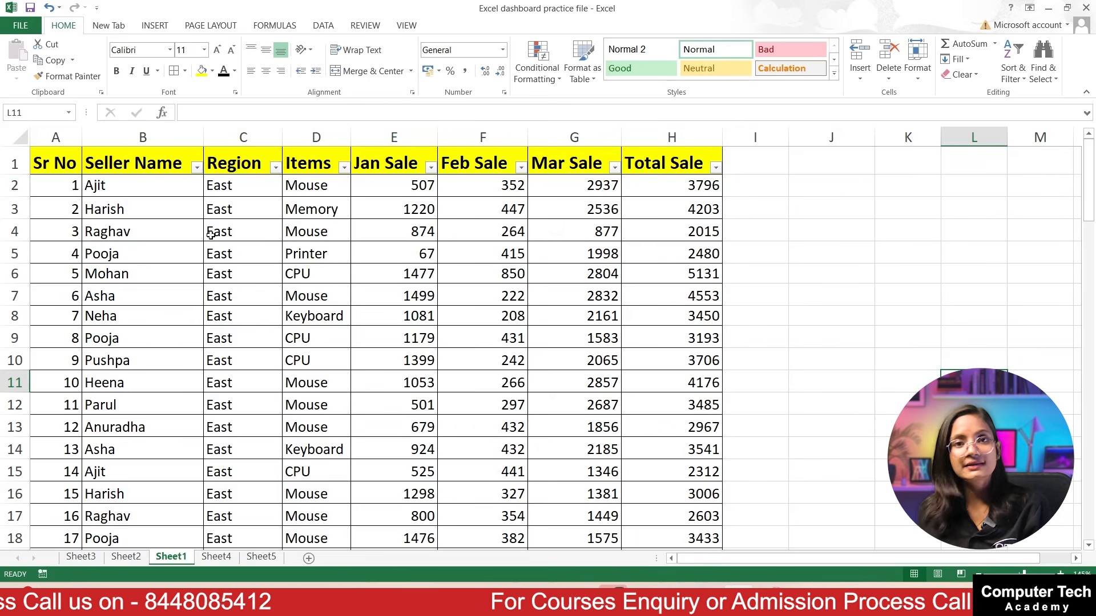
Examine the sales table on Sheet1, covering its regions, items, monthly sales and Total Sale columns.
{"action": "scroll", "coordinate": [229, 197], "scroll_direction": "down", "scroll_amount": 10}
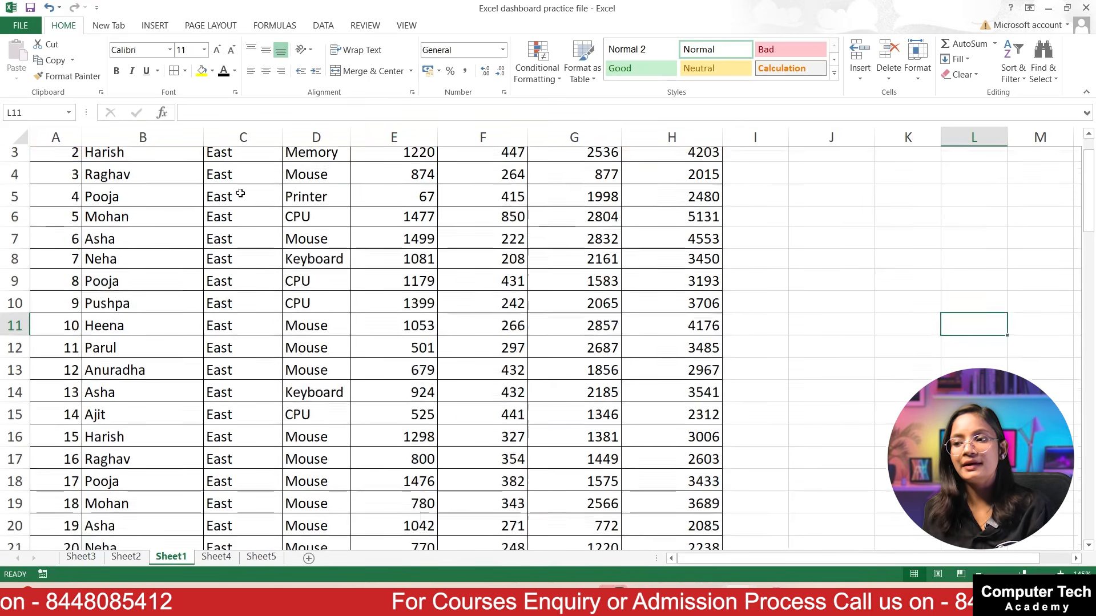
{"action": "scroll", "coordinate": [229, 188], "scroll_direction": "down", "scroll_amount": 10}
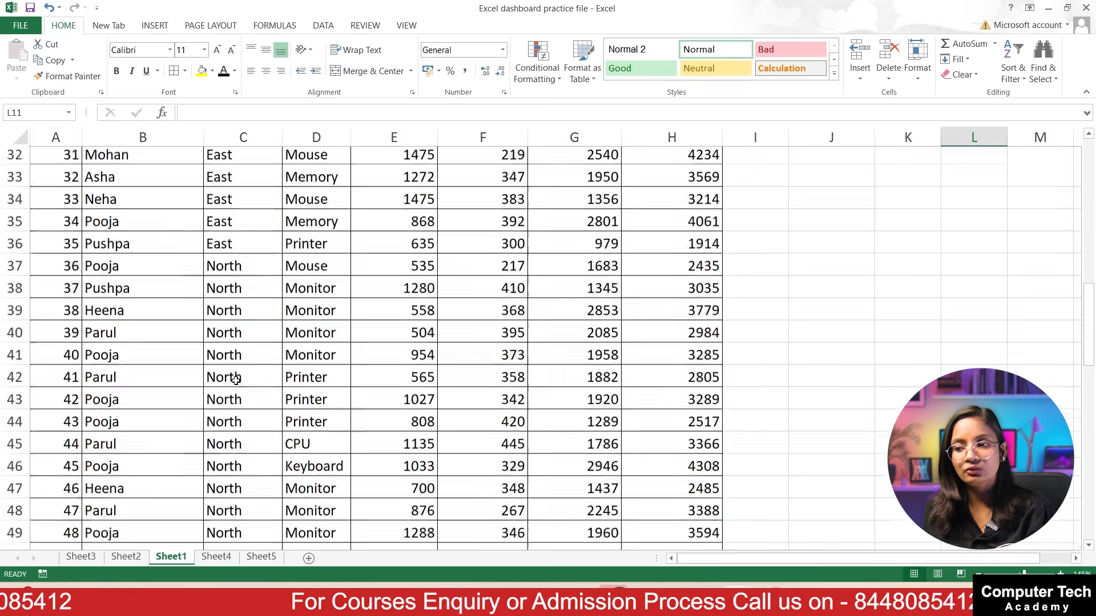
{"action": "scroll", "coordinate": [217, 159], "scroll_direction": "down", "scroll_amount": 6}
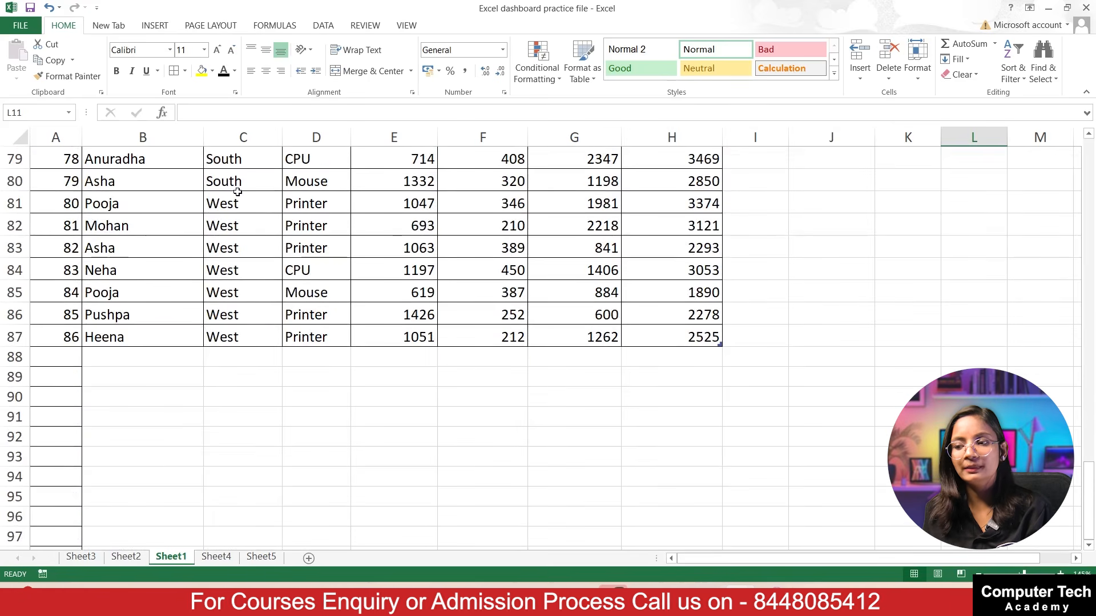
{"action": "scroll", "coordinate": [551, 448], "scroll_direction": "up", "scroll_amount": 20}
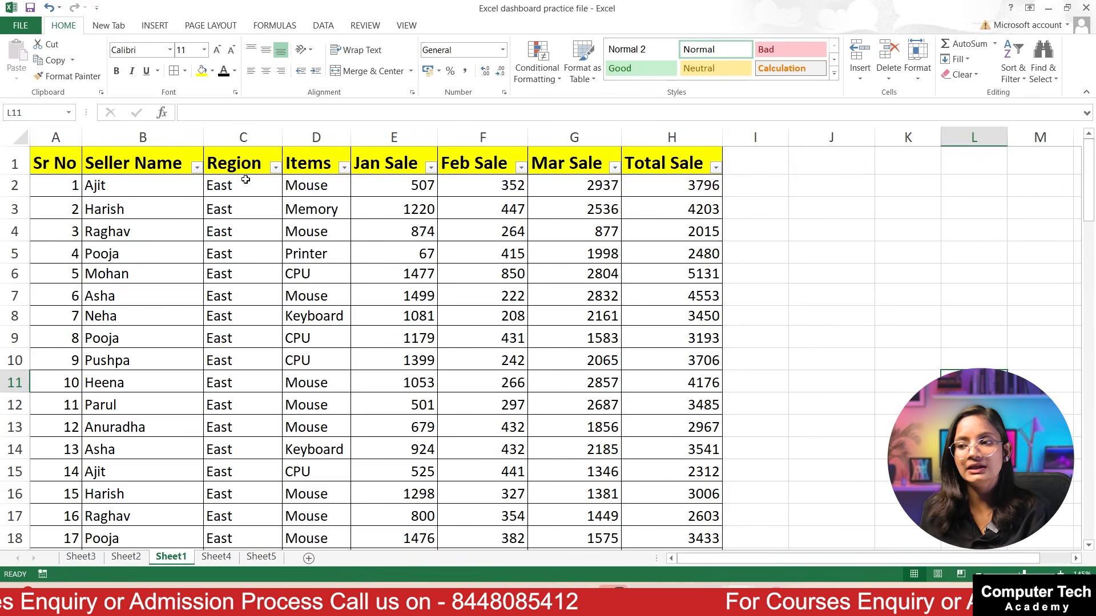
{"action": "left_click", "coordinate": [317, 187]}
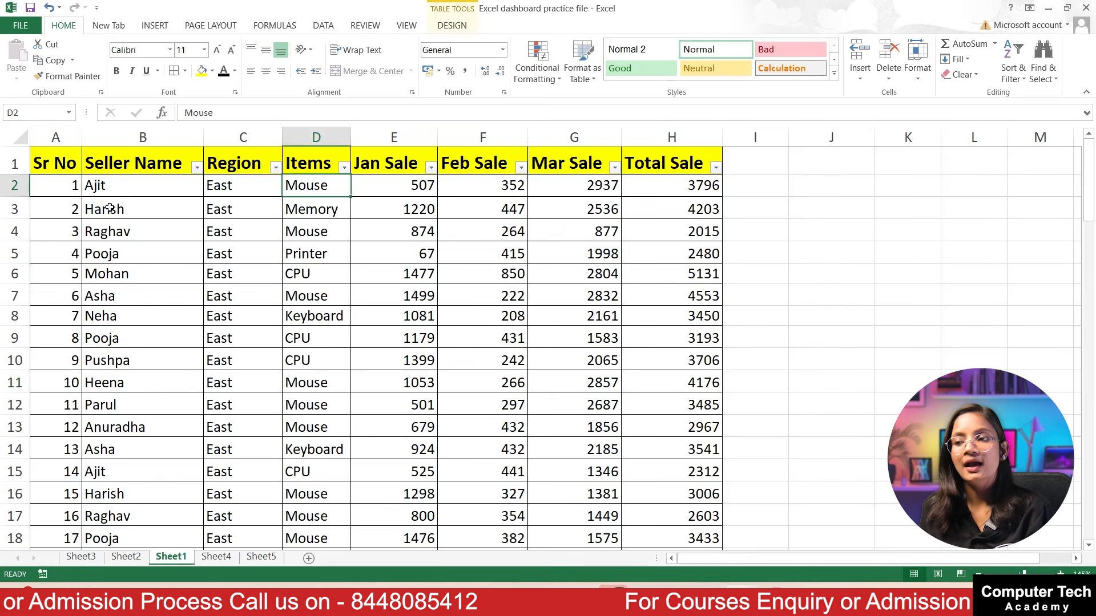
{"action": "left_click", "coordinate": [231, 210]}
{"action": "left_click", "coordinate": [341, 207]}
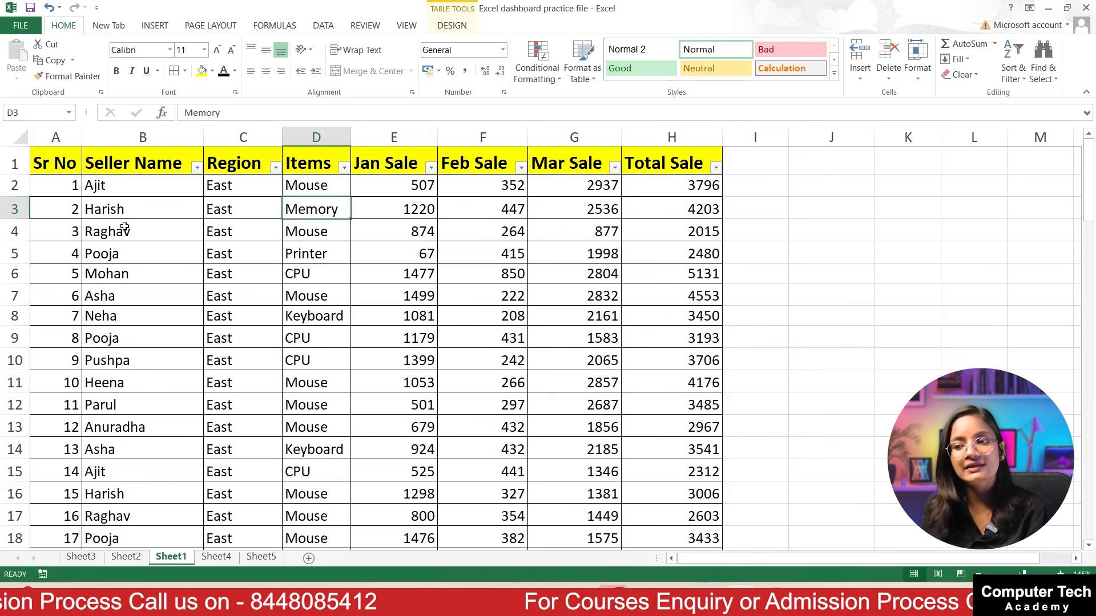
{"action": "left_click", "coordinate": [331, 236]}
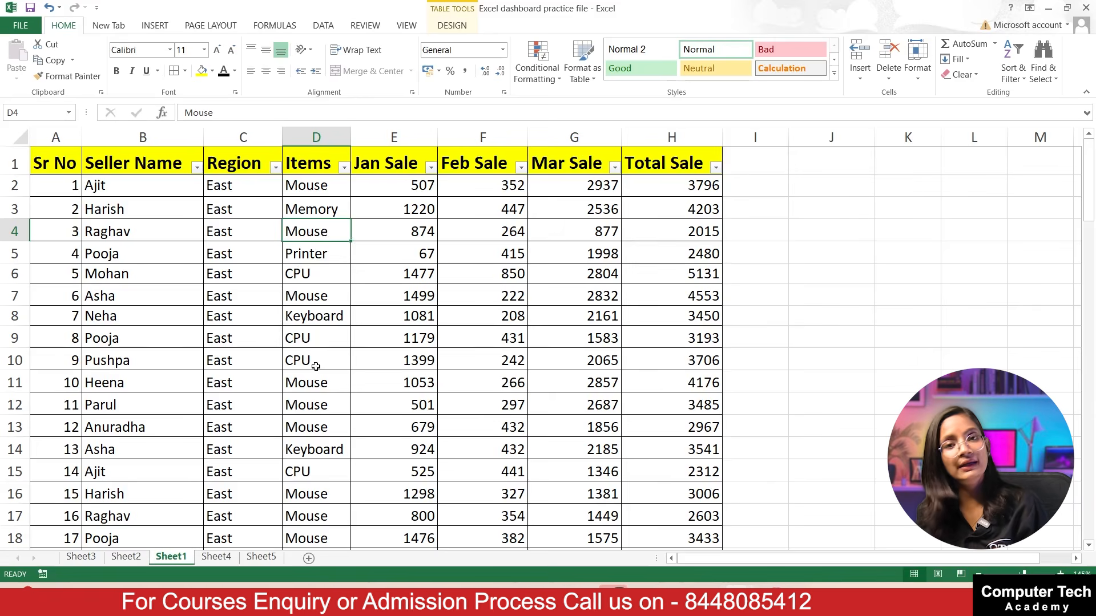
{"action": "scroll", "coordinate": [269, 403], "scroll_direction": "down", "scroll_amount": 6}
{"action": "scroll", "coordinate": [269, 403], "scroll_direction": "down", "scroll_amount": 17}
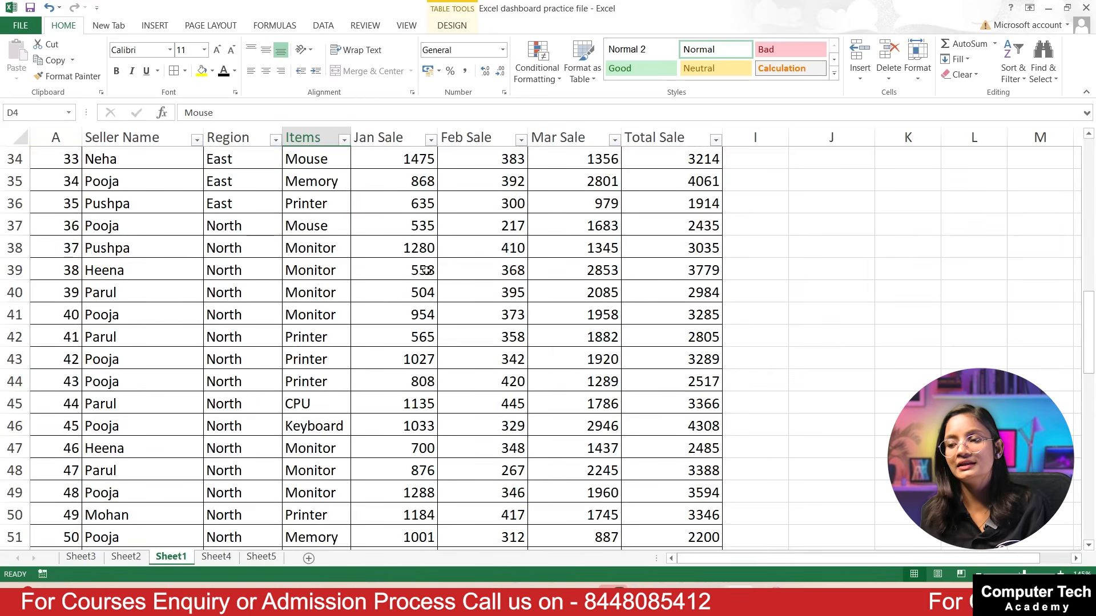
{"action": "scroll", "coordinate": [420, 421], "scroll_direction": "up", "scroll_amount": 20}
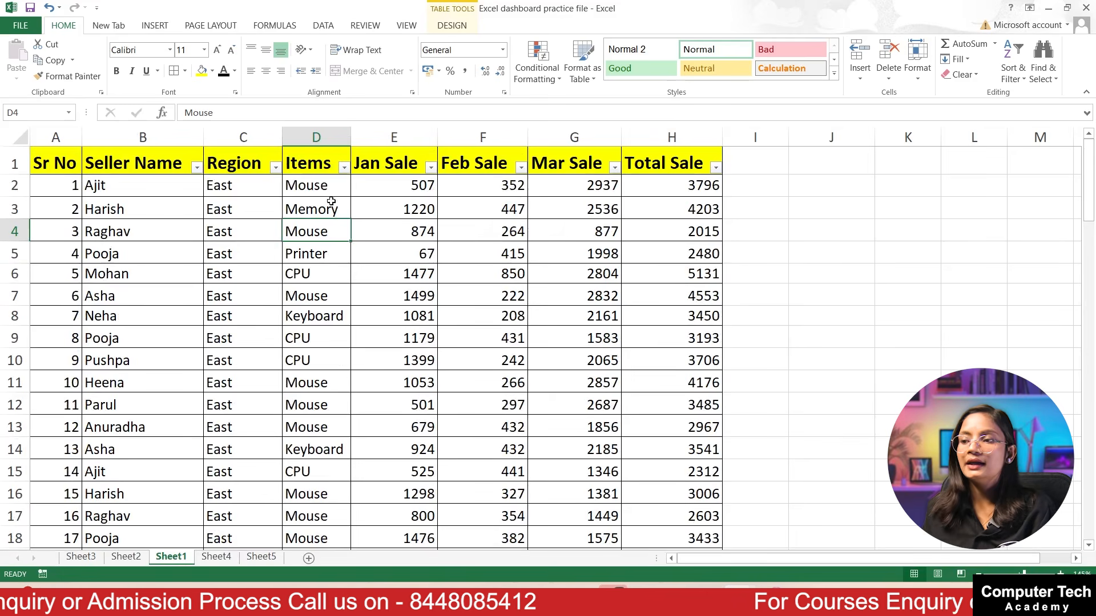
{"action": "left_click", "coordinate": [405, 150]}
{"action": "left_click_drag", "start_coordinate": [413, 191], "coordinate": [386, 359]}
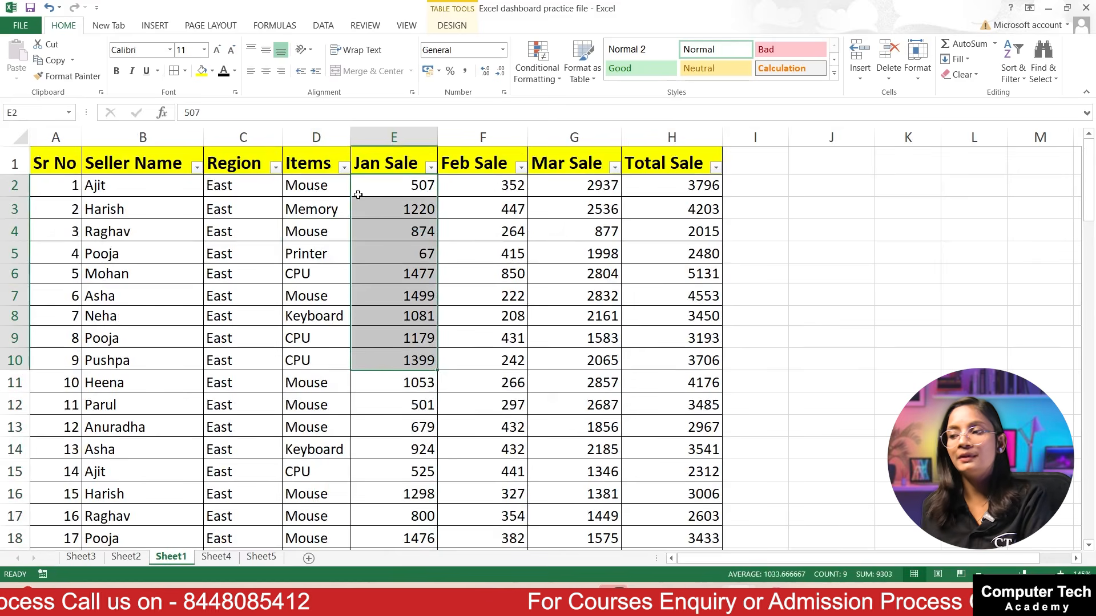
{"action": "left_click_drag", "start_coordinate": [495, 194], "coordinate": [497, 298]}
{"action": "left_click_drag", "start_coordinate": [589, 208], "coordinate": [571, 275]}
{"action": "left_click_drag", "start_coordinate": [681, 180], "coordinate": [668, 274]}
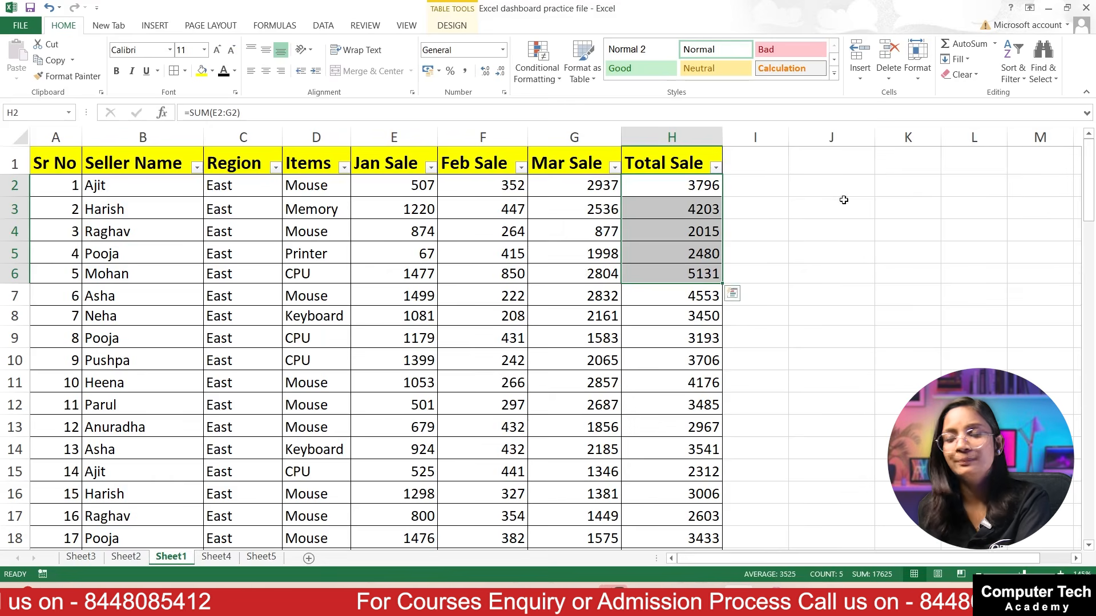
Examine the Mouse entries in the Items column together with their Total Sale values.
{"action": "left_click", "coordinate": [317, 238]}
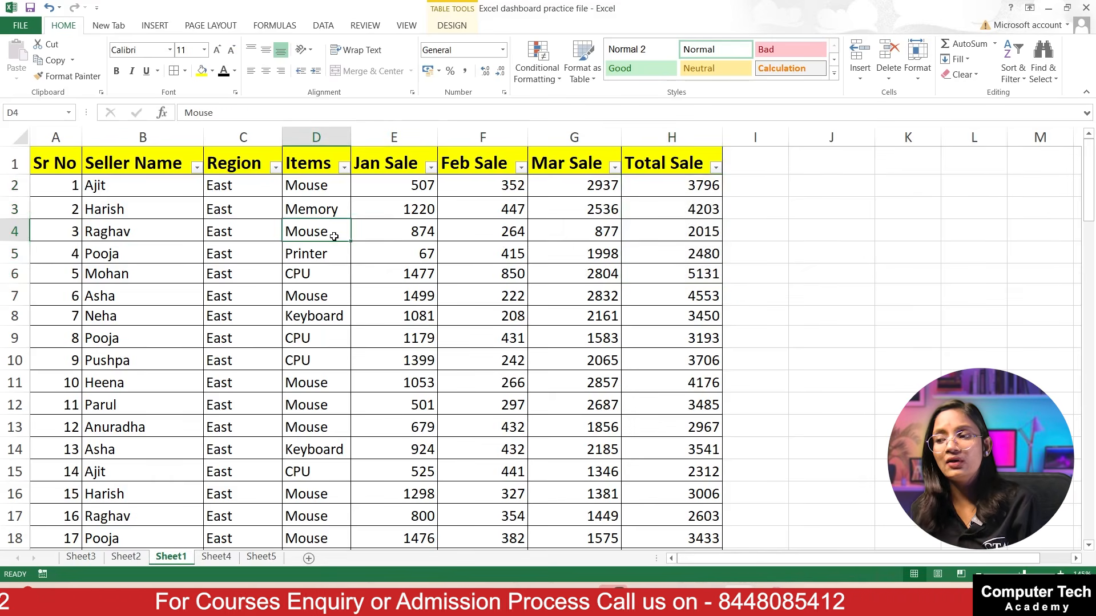
{"action": "left_click", "coordinate": [312, 184]}
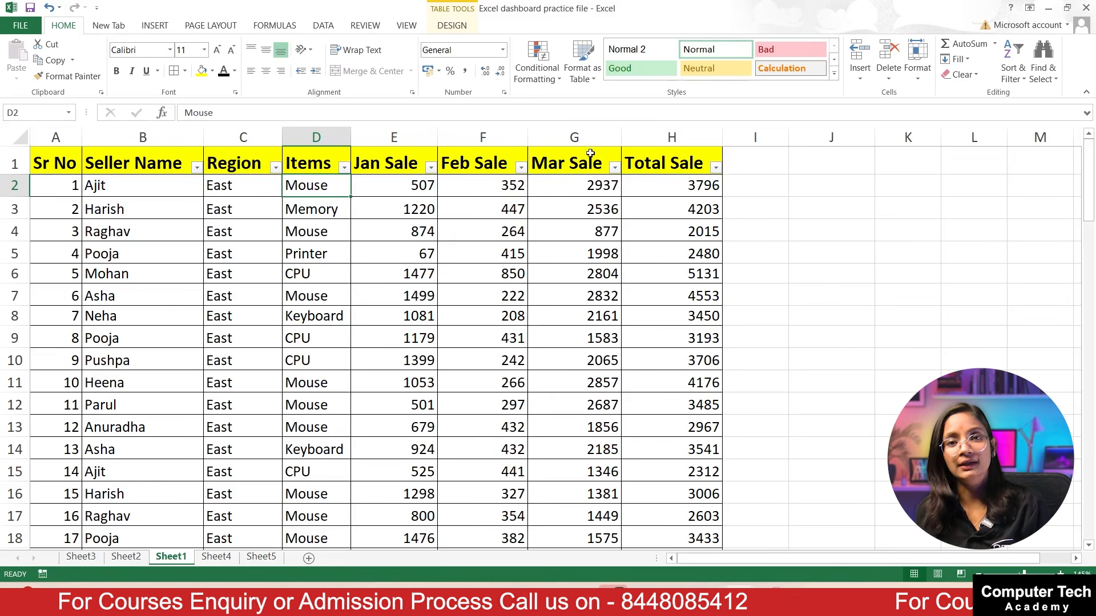
{"action": "left_click", "coordinate": [666, 191]}
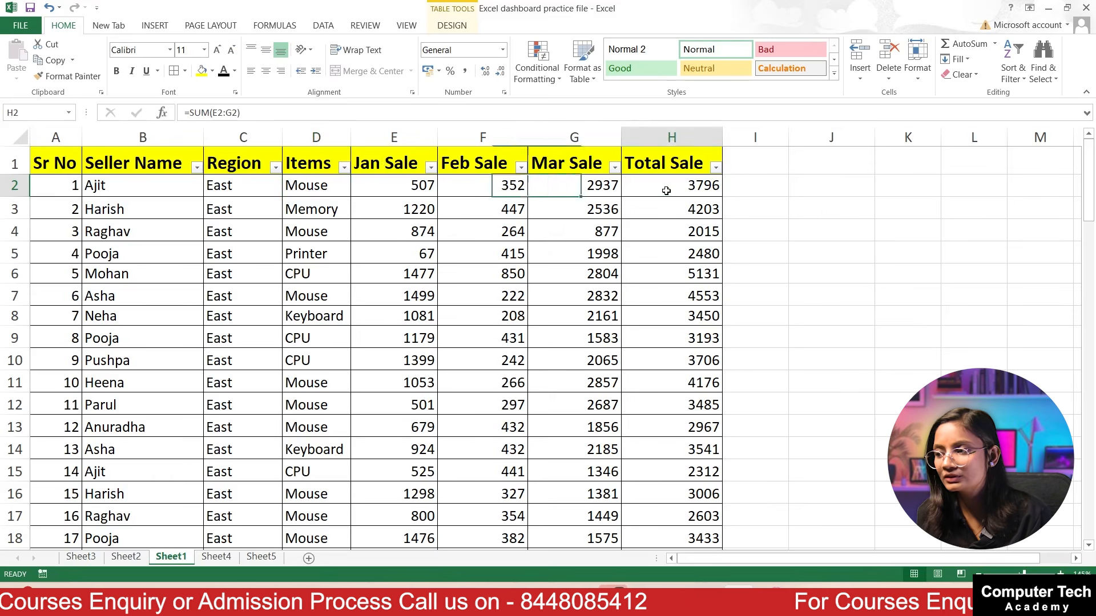
{"action": "left_click", "coordinate": [302, 236]}
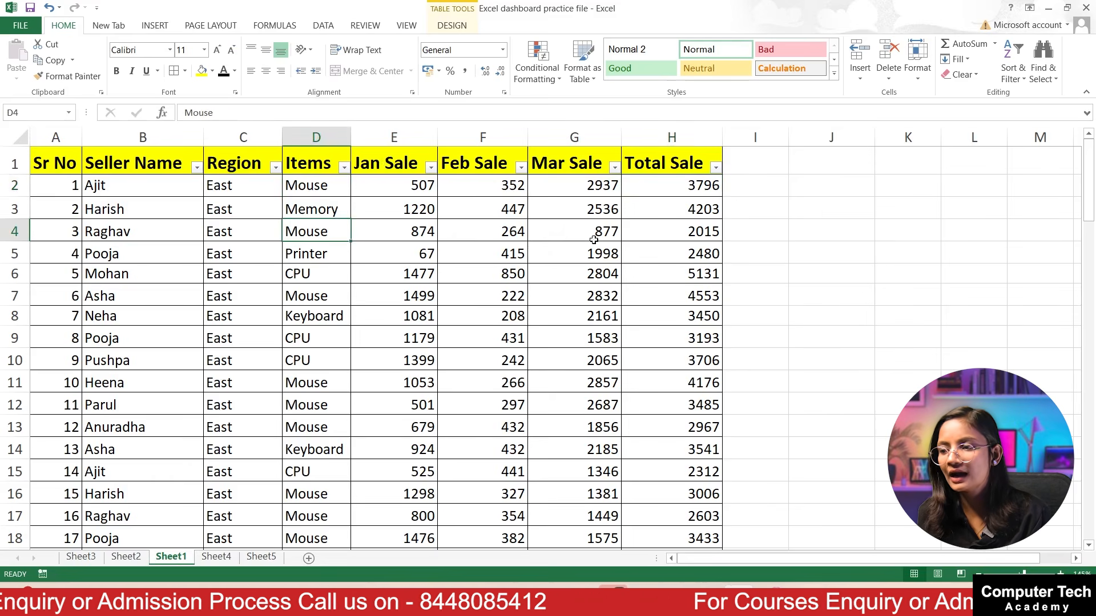
{"action": "left_click", "coordinate": [662, 238]}
{"action": "left_click", "coordinate": [306, 296]}
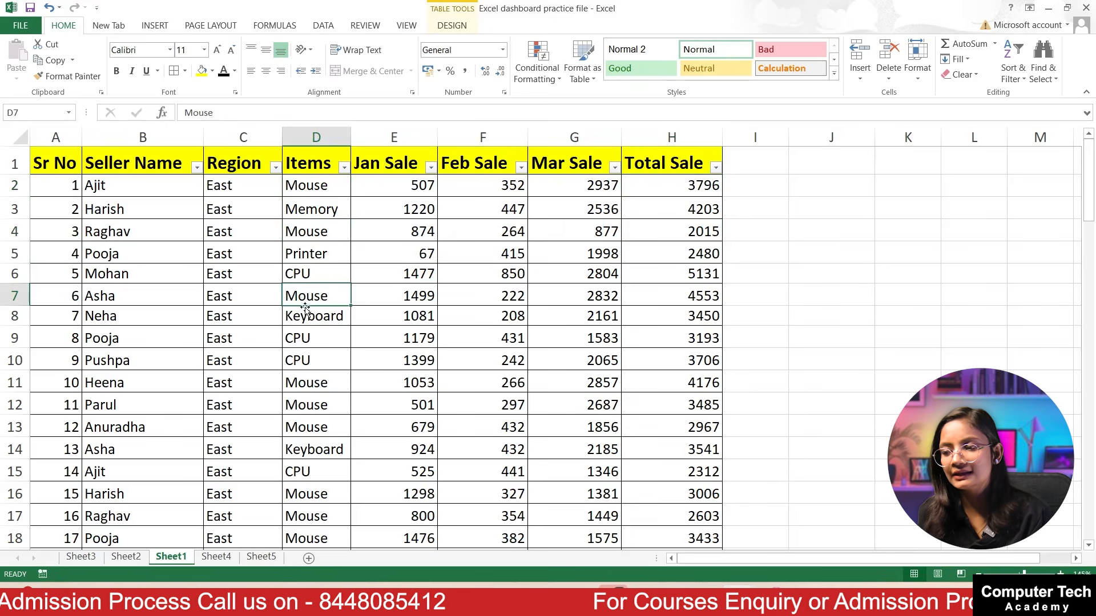
{"action": "left_click", "coordinate": [304, 383]}
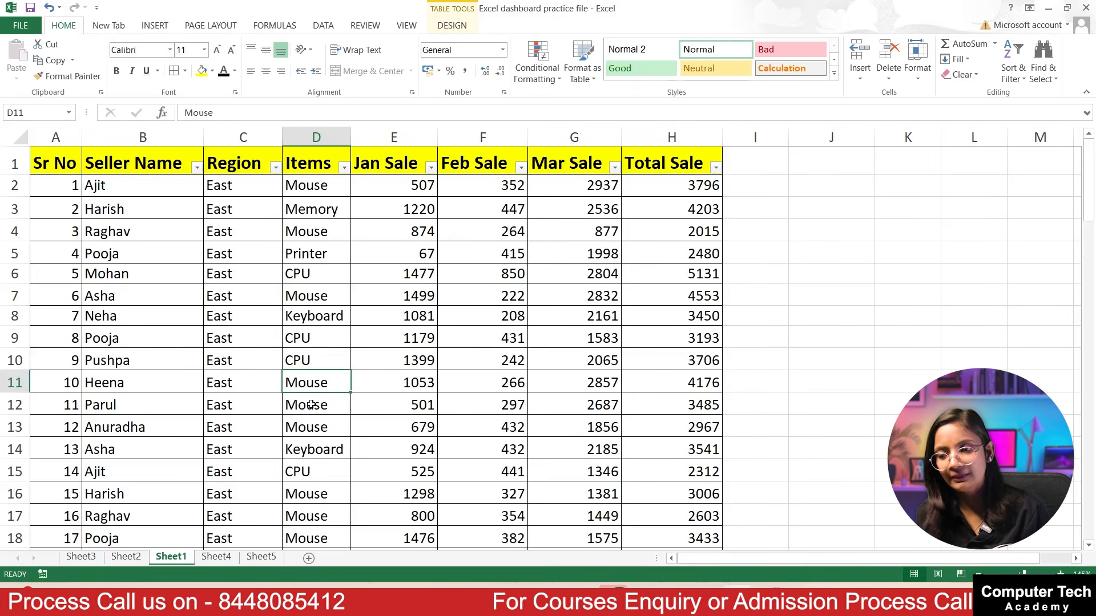
{"action": "left_click", "coordinate": [314, 406]}
{"action": "left_click", "coordinate": [300, 494]}
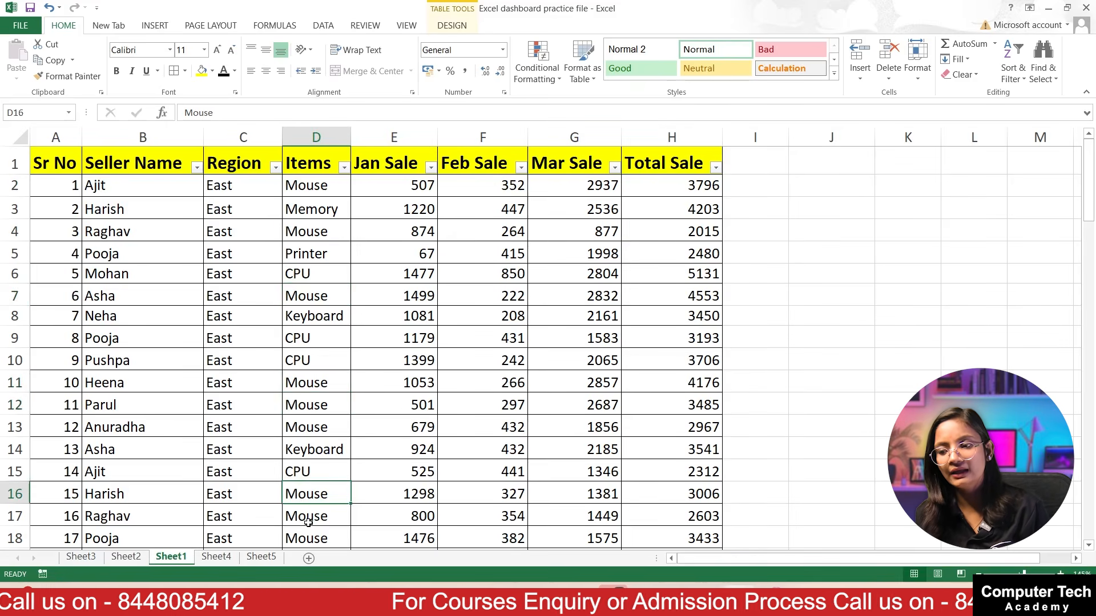
{"action": "left_click", "coordinate": [308, 520]}
{"action": "left_click", "coordinate": [311, 536]}
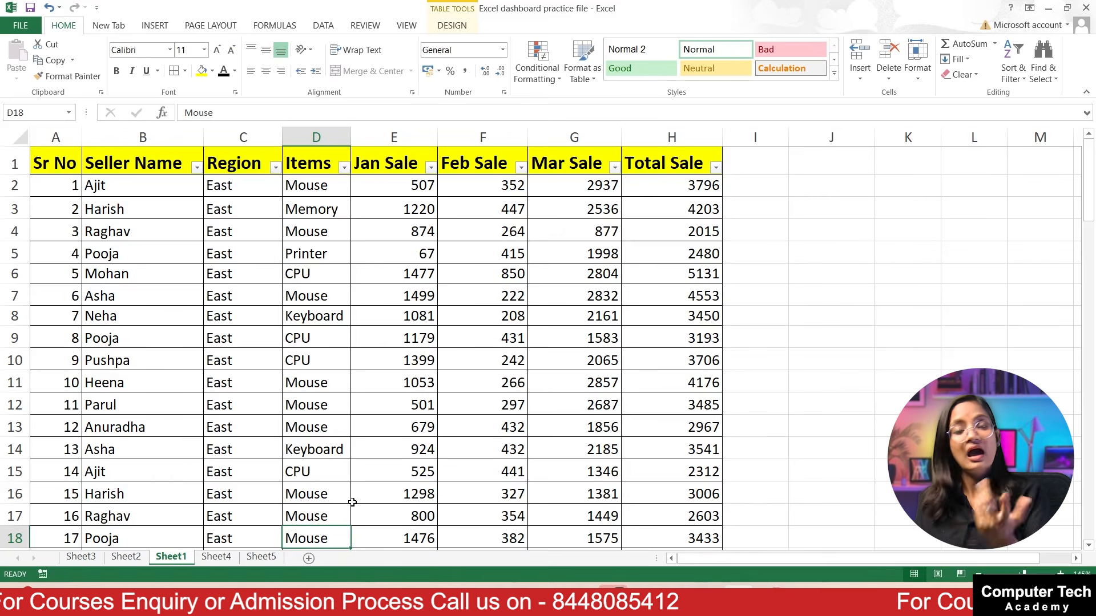
{"action": "left_click", "coordinate": [694, 184]}
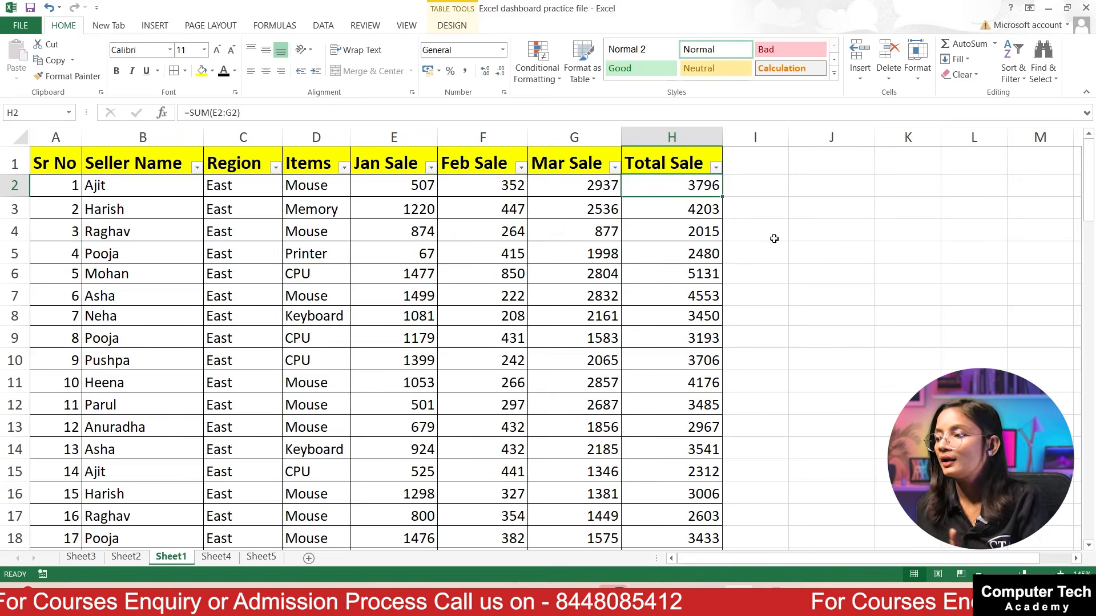
Format cell J3 as bold 16 pt text and start a SUMIF formula in it.
{"action": "left_click", "coordinate": [777, 213]}
{"action": "left_click", "coordinate": [810, 204]}
{"action": "left_click", "coordinate": [218, 50]}
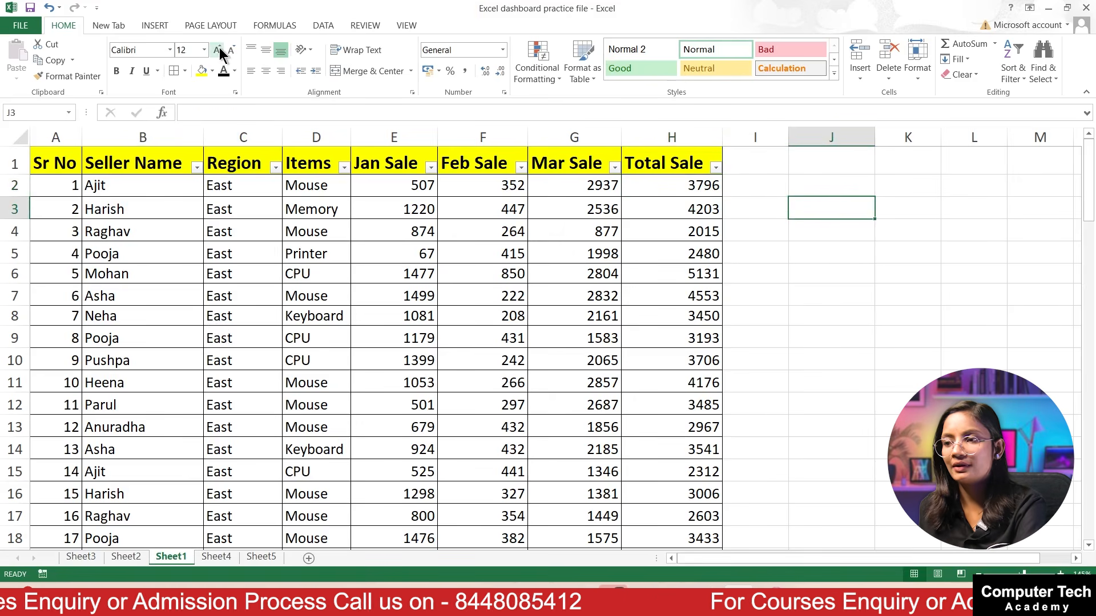
{"action": "left_click", "coordinate": [219, 50]}
{"action": "left_click", "coordinate": [218, 51]}
{"action": "left_click", "coordinate": [117, 73]}
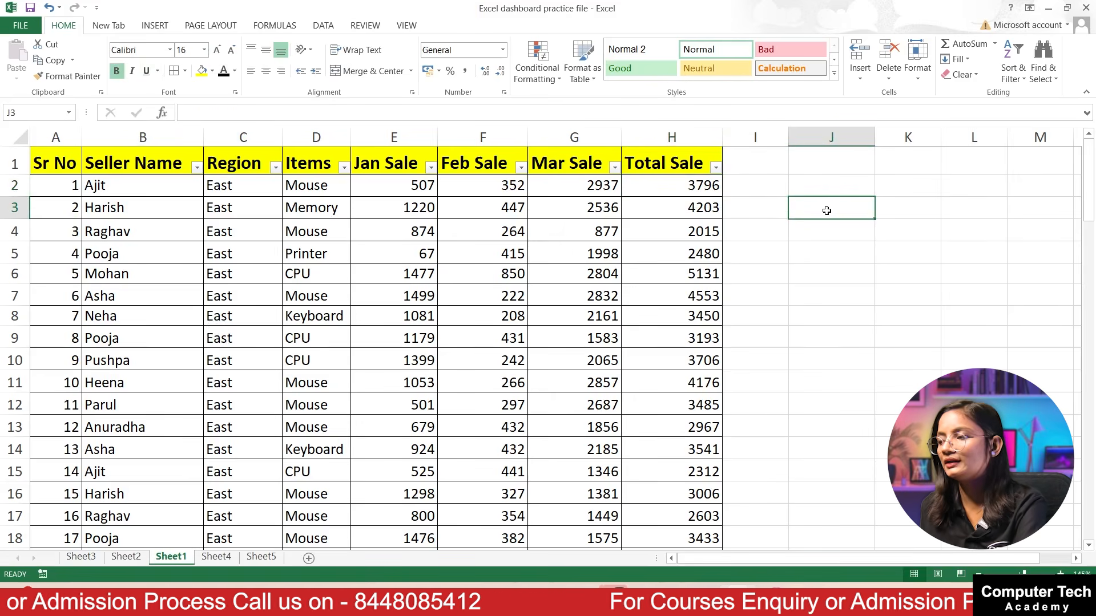
{"action": "type", "text": "=s"}
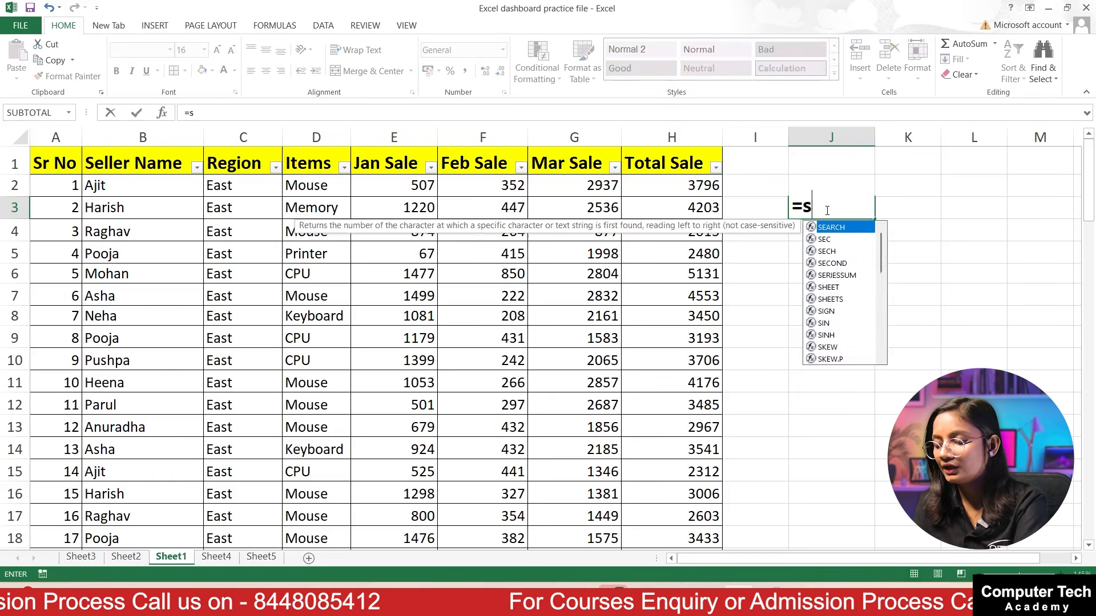
{"action": "type", "text": "umif("}
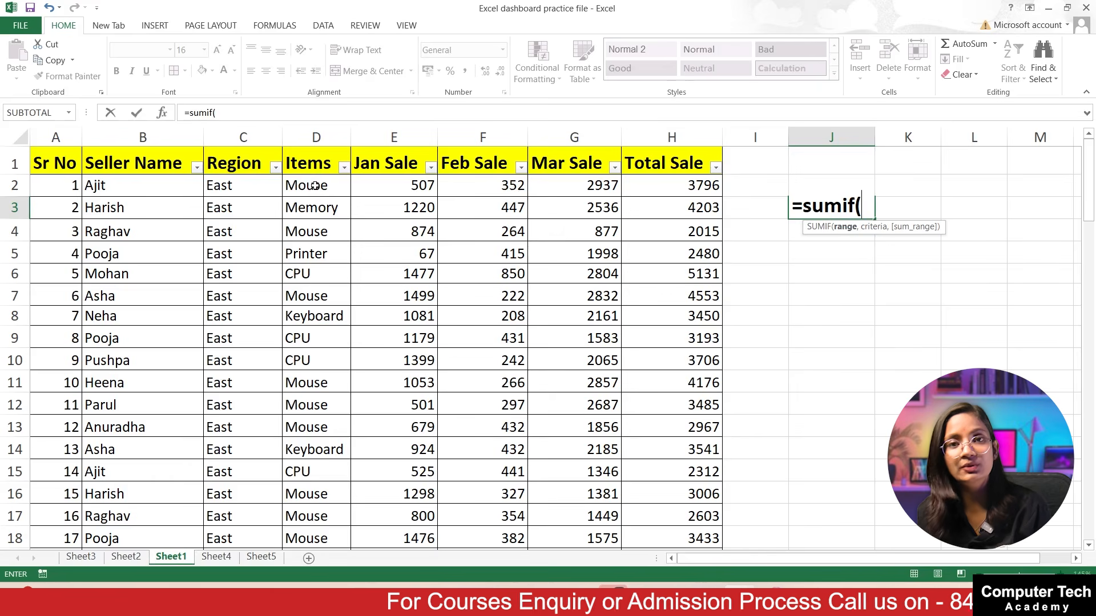
{"action": "left_click_drag", "start_coordinate": [307, 184], "coordinate": [311, 530]}
{"action": "scroll", "coordinate": [326, 364], "scroll_direction": "up", "scroll_amount": 20}
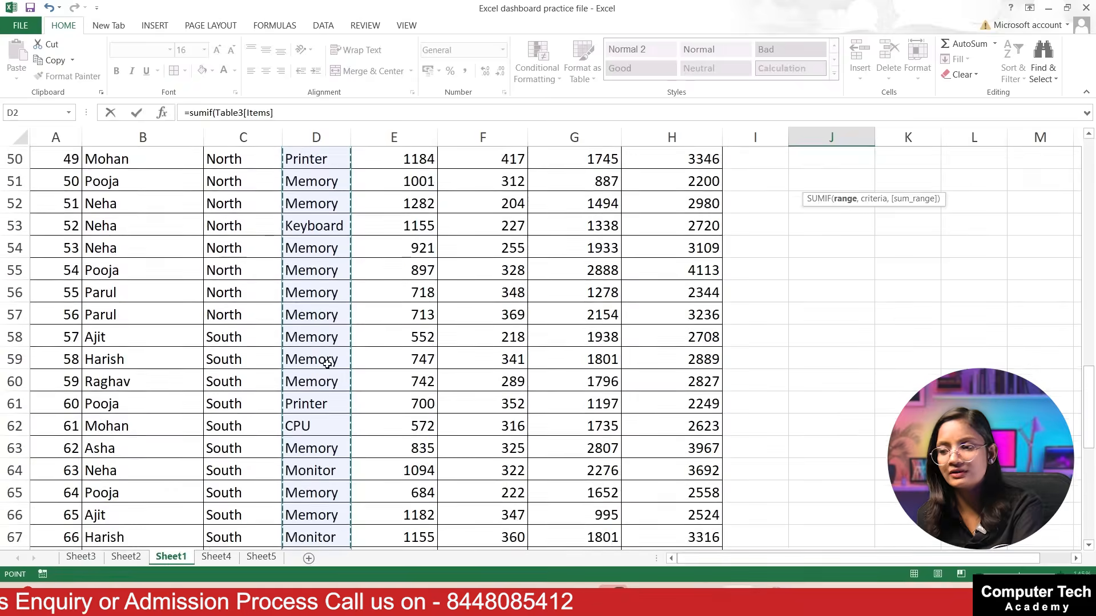
{"action": "scroll", "coordinate": [325, 363], "scroll_direction": "up", "scroll_amount": 3}
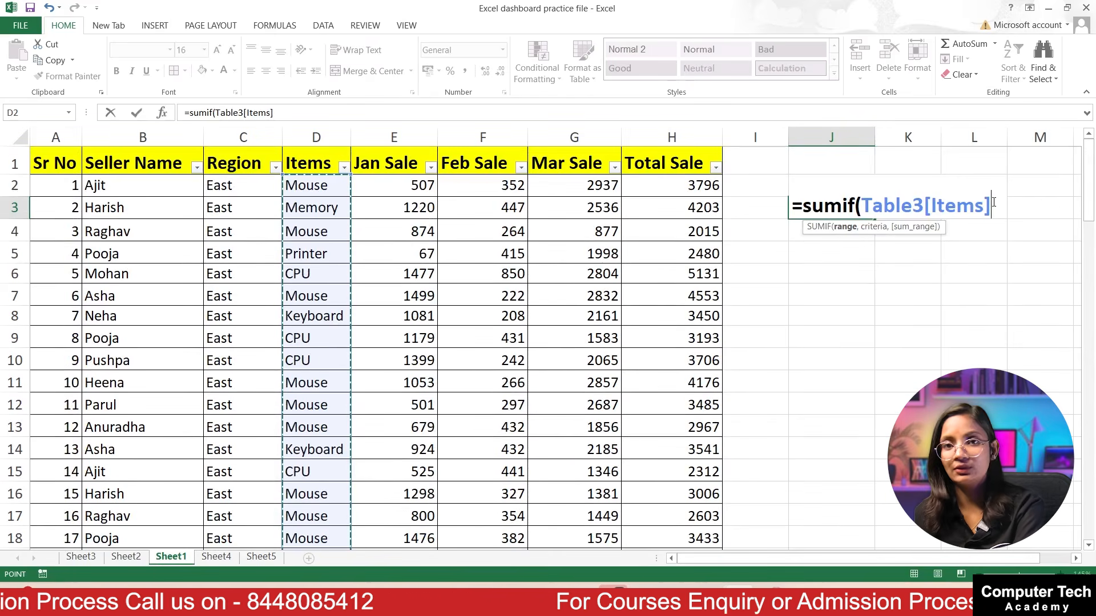
{"action": "key", "text": "BackSpace"}
{"action": "key", "text": "BackSpace"}
{"action": "key", "text": "BackSpace"}
{"action": "key", "text": "BackSpace"}
{"action": "key", "text": "BackSpace"}
{"action": "key", "text": "BackSpace"}
{"action": "key", "text": "BackSpace"}
{"action": "key", "text": "BackSpace"}
{"action": "key", "text": "BackSpace"}
{"action": "key", "text": "BackSpace"}
{"action": "key", "text": "BackSpace"}
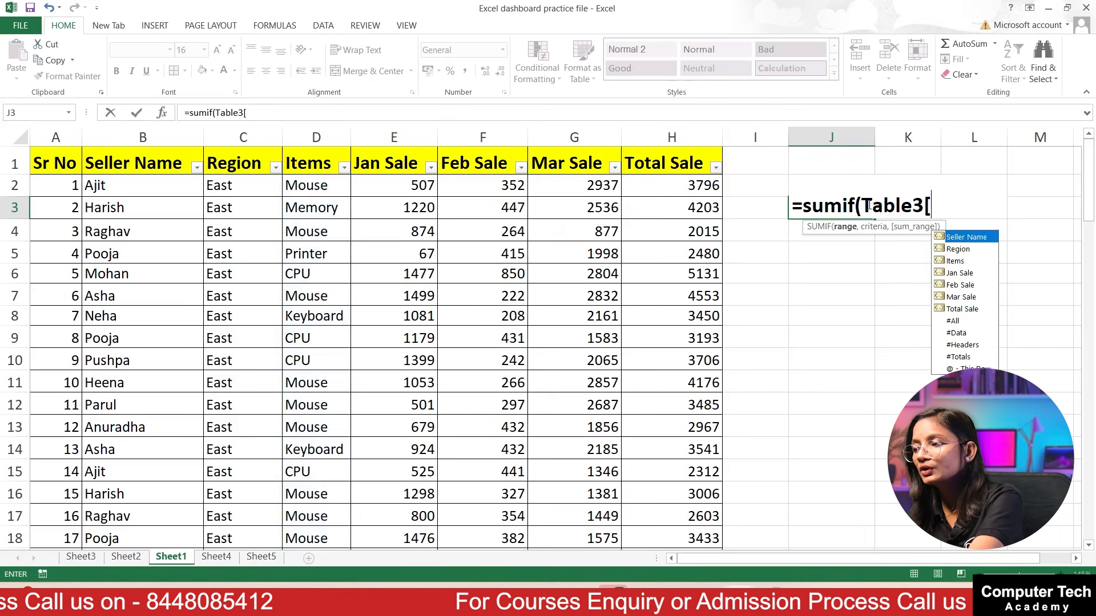
{"action": "key", "text": "BackSpace"}
{"action": "key", "text": "BackSpace"}
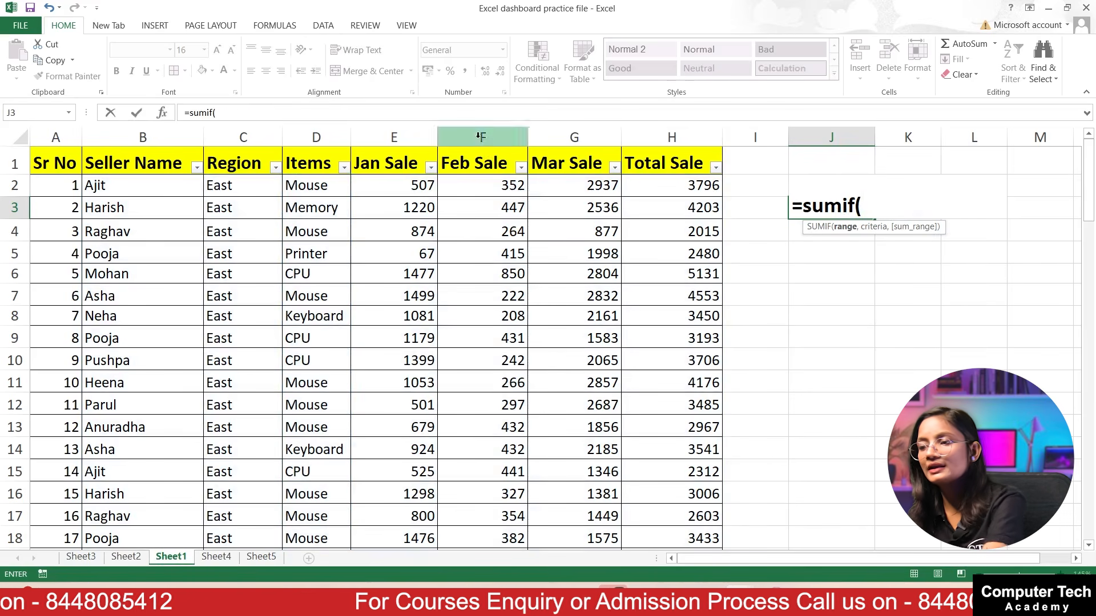
Use the Items column data, from D2 down to the last table row, as the SUMIF range.
{"action": "left_click", "coordinate": [303, 184]}
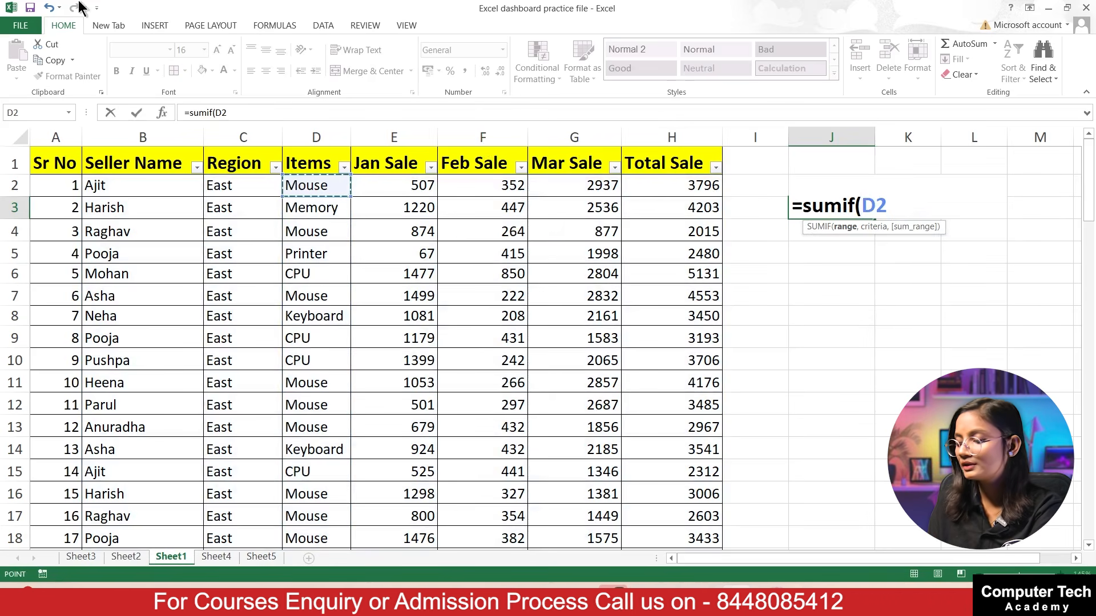
{"action": "key", "text": "ctrl+shift+Down"}
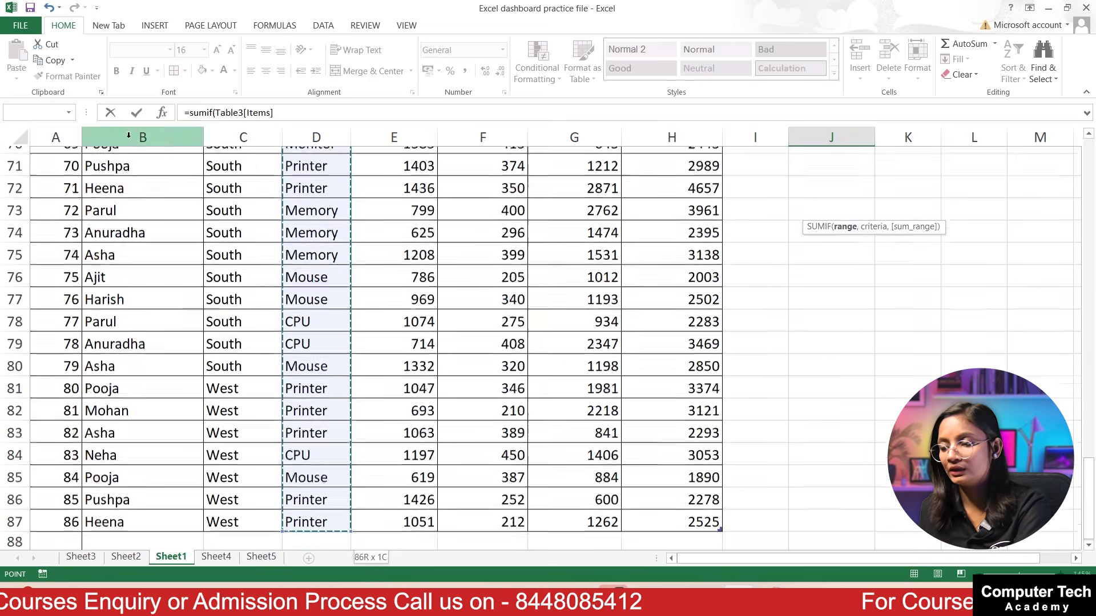
{"action": "scroll", "coordinate": [557, 526], "scroll_direction": "down", "scroll_amount": 1}
{"action": "scroll", "coordinate": [770, 465], "scroll_direction": "up", "scroll_amount": 20}
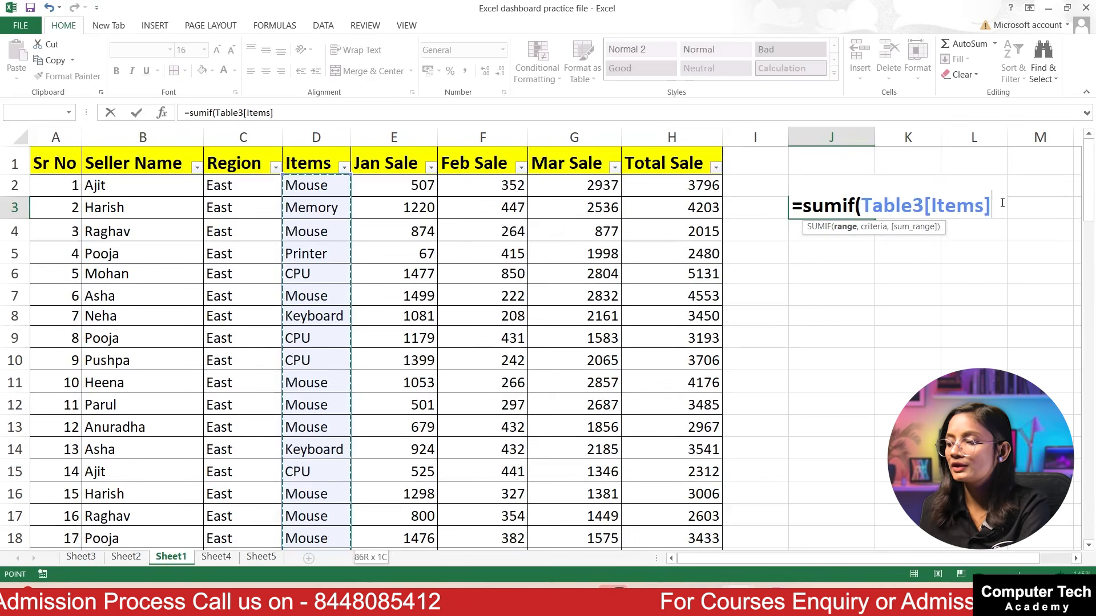
{"action": "type", "text": ","}
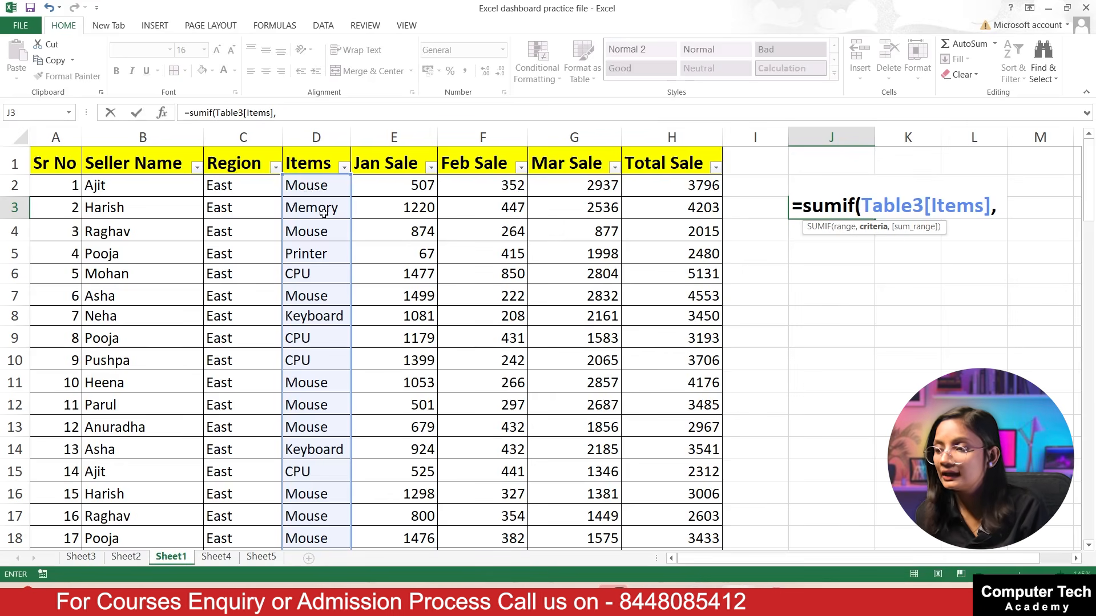
Set the SUMIF criteria to cell D2 (Mouse) and the sum range to all the Total Sale column data.
{"action": "left_click", "coordinate": [311, 186]}
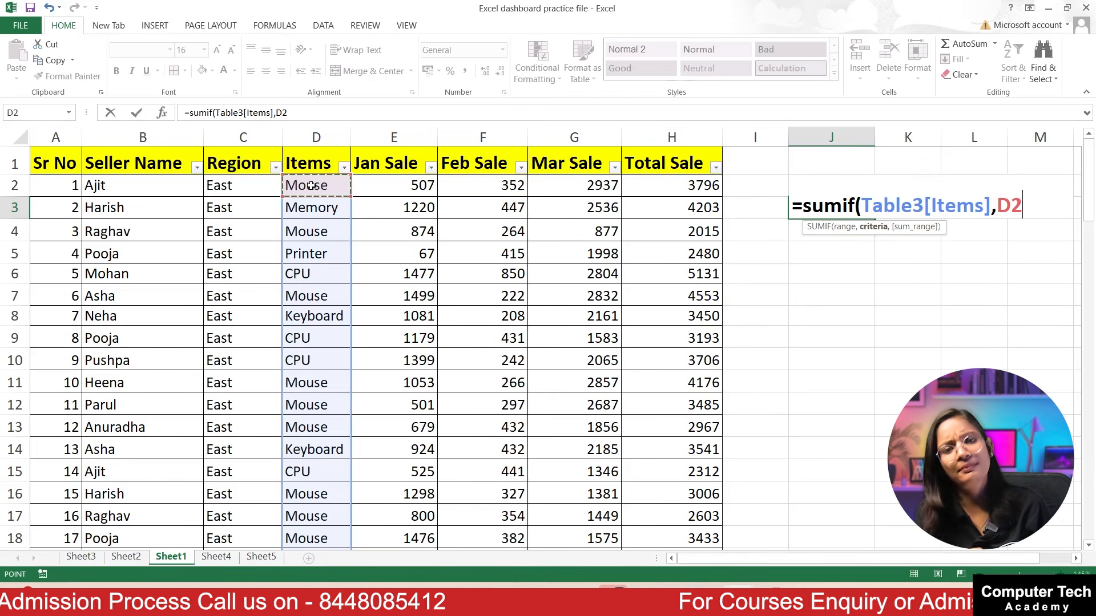
{"action": "type", "text": ","}
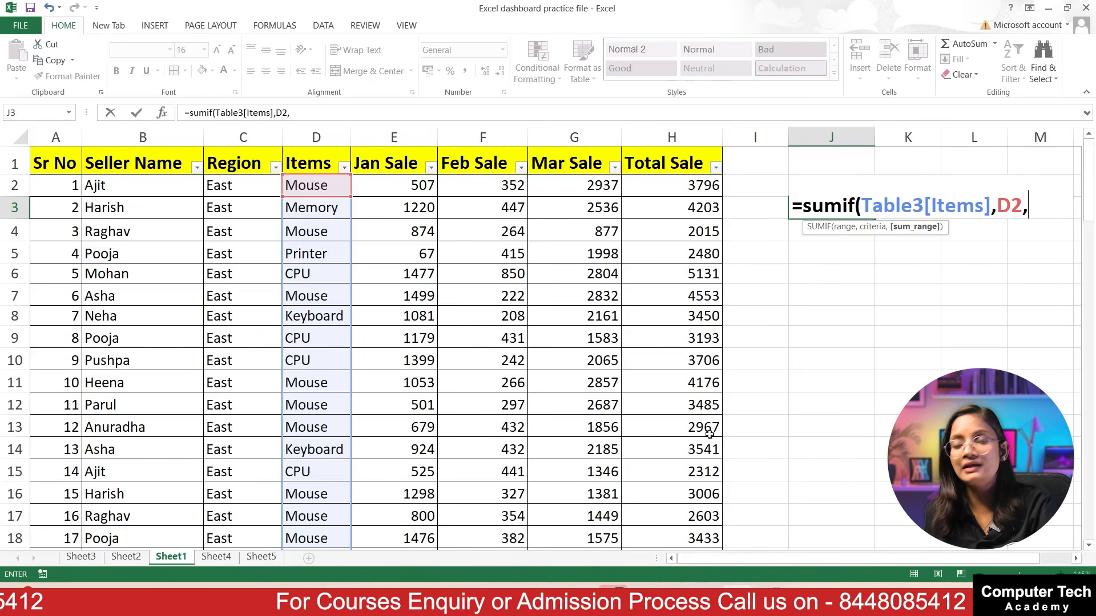
{"action": "left_click_drag", "start_coordinate": [688, 185], "coordinate": [704, 513]}
{"action": "scroll", "coordinate": [789, 400], "scroll_direction": "up", "scroll_amount": 2}
{"action": "scroll", "coordinate": [790, 400], "scroll_direction": "up", "scroll_amount": 20}
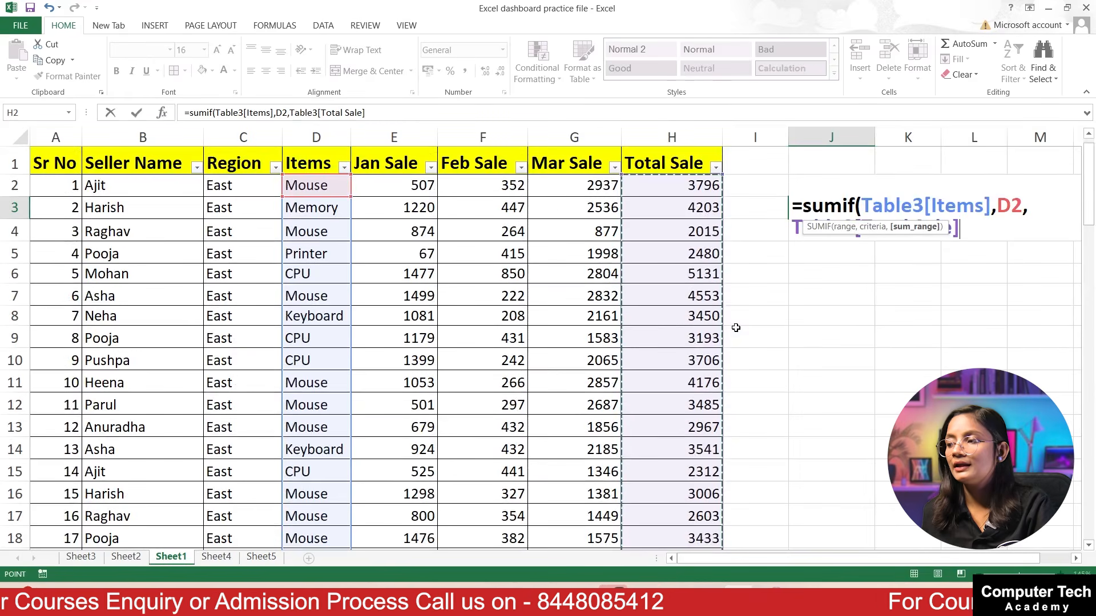
Close and commit the SUMIF formula in J3, and reselect the cell to review it.
{"action": "type", "text": ")"}
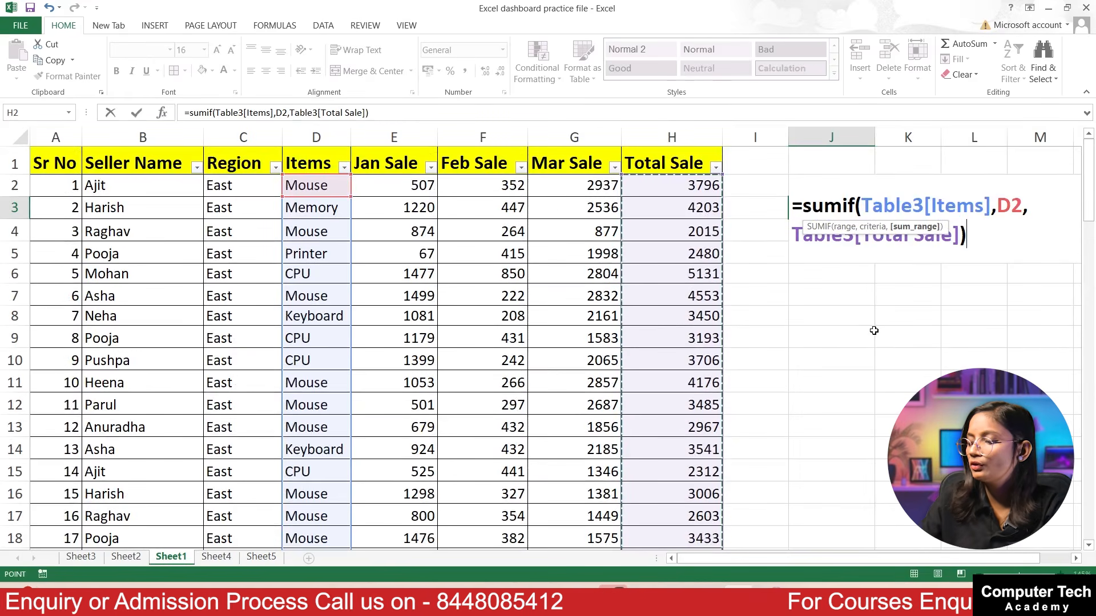
{"action": "key", "text": "Return"}
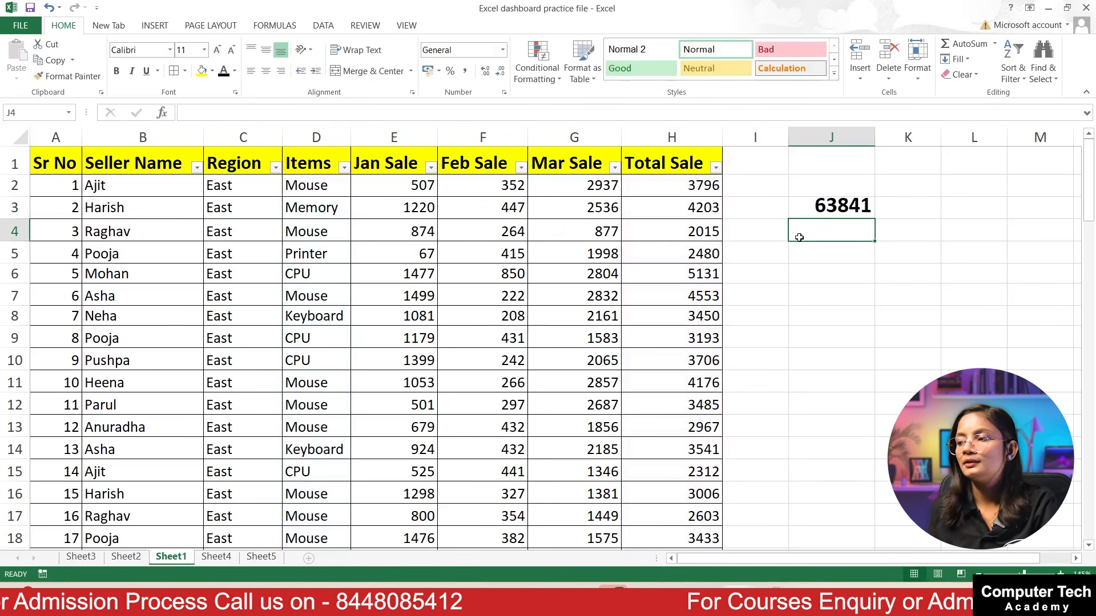
{"action": "key", "text": "Up"}
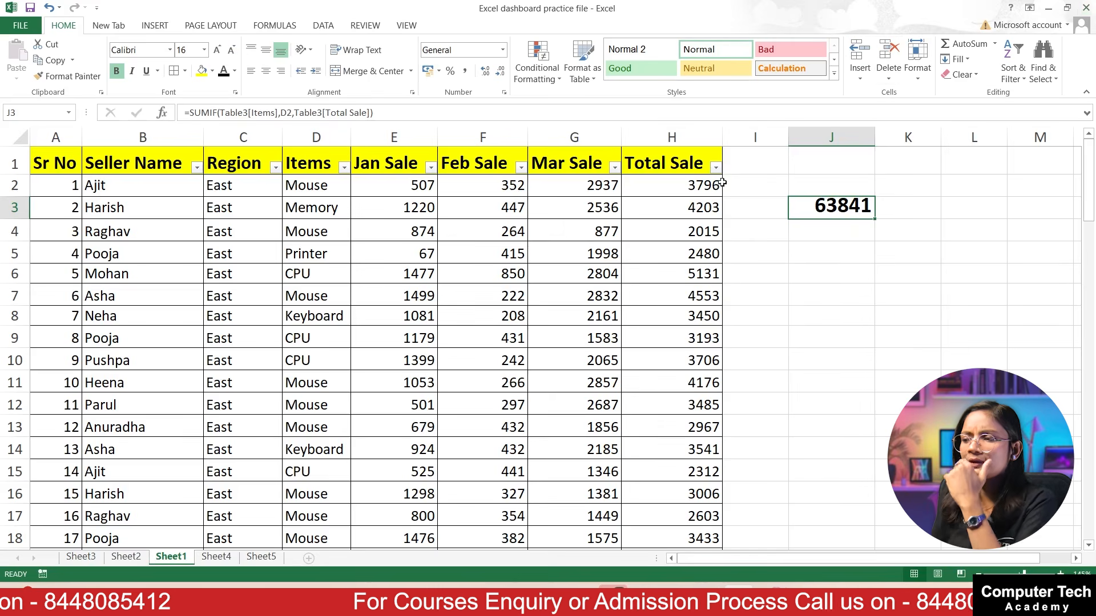
Examine the Region and Items entries throughout the table to see which regions sell the Mouse item.
{"action": "left_click", "coordinate": [310, 192]}
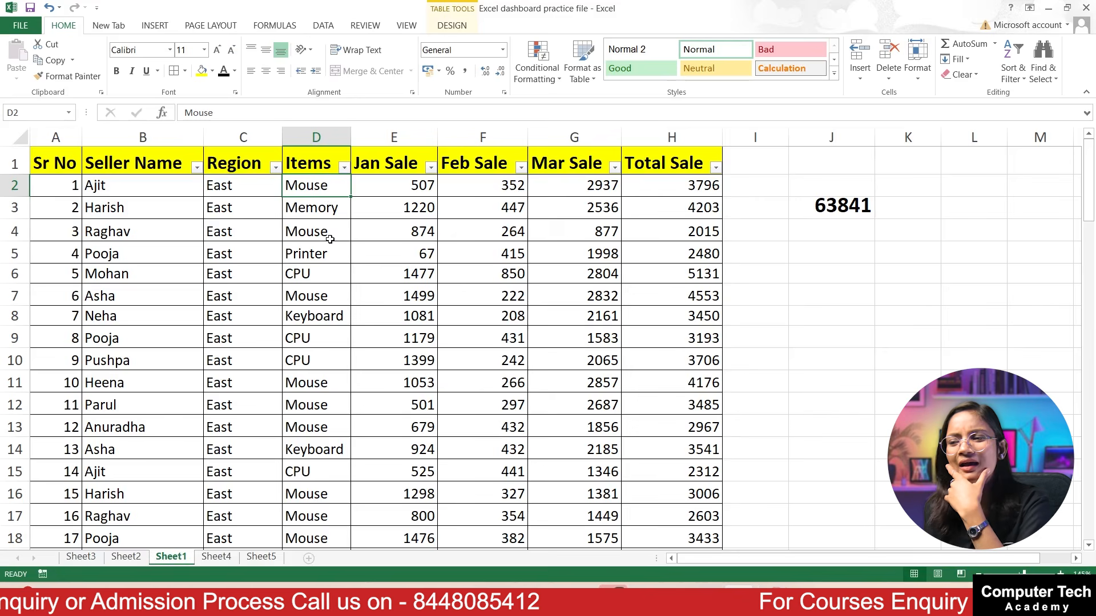
{"action": "scroll", "coordinate": [280, 343], "scroll_direction": "down", "scroll_amount": 10}
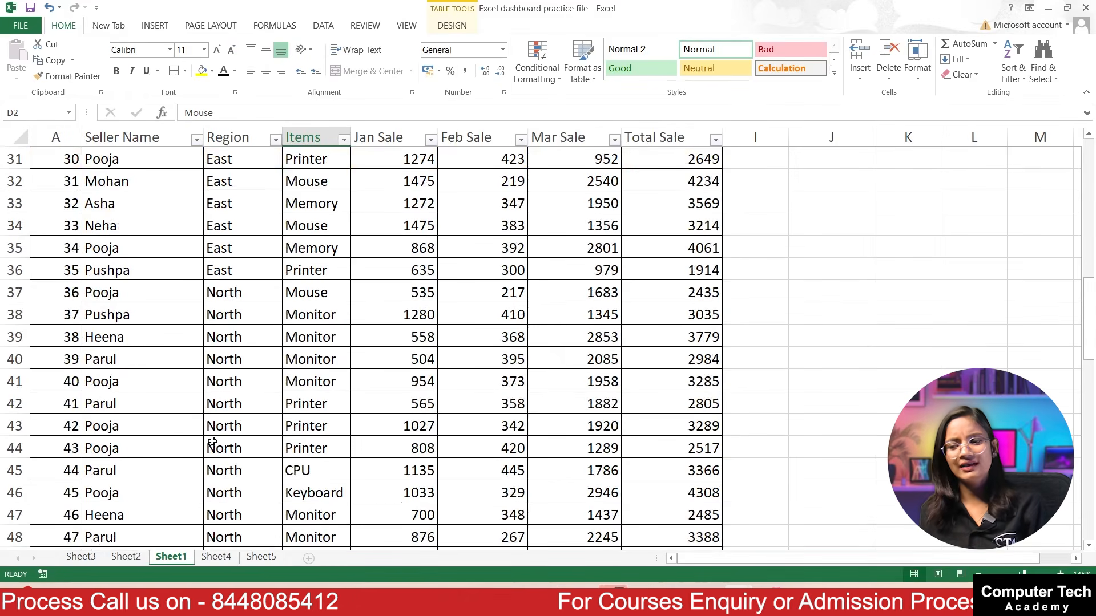
{"action": "scroll", "coordinate": [212, 441], "scroll_direction": "down", "scroll_amount": 2}
{"action": "scroll", "coordinate": [258, 382], "scroll_direction": "down", "scroll_amount": 7}
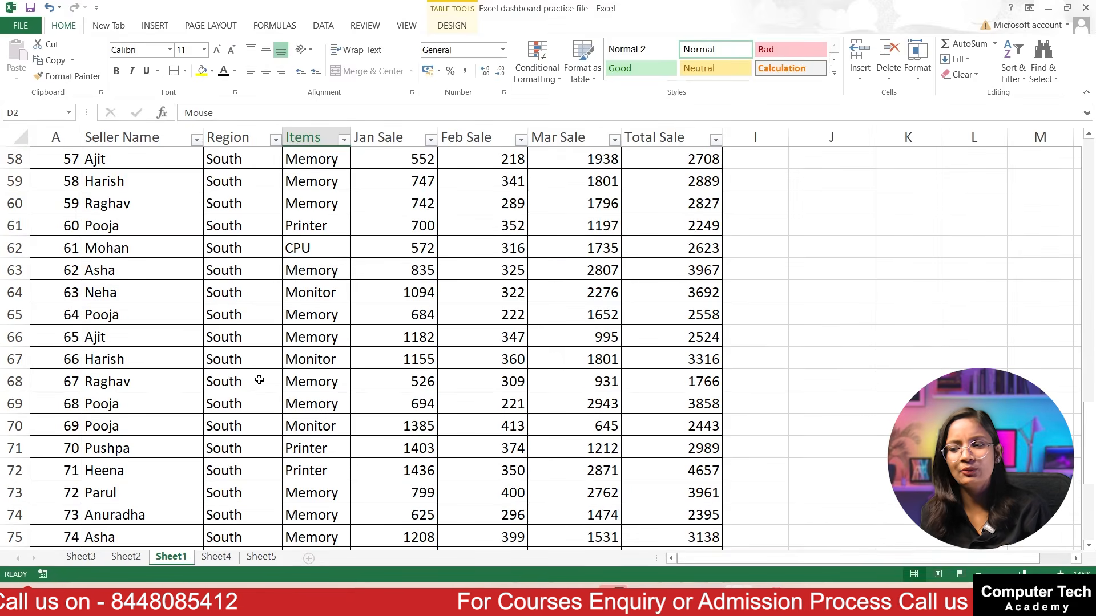
{"action": "scroll", "coordinate": [257, 379], "scroll_direction": "down", "scroll_amount": 3}
{"action": "scroll", "coordinate": [266, 390], "scroll_direction": "up", "scroll_amount": 8}
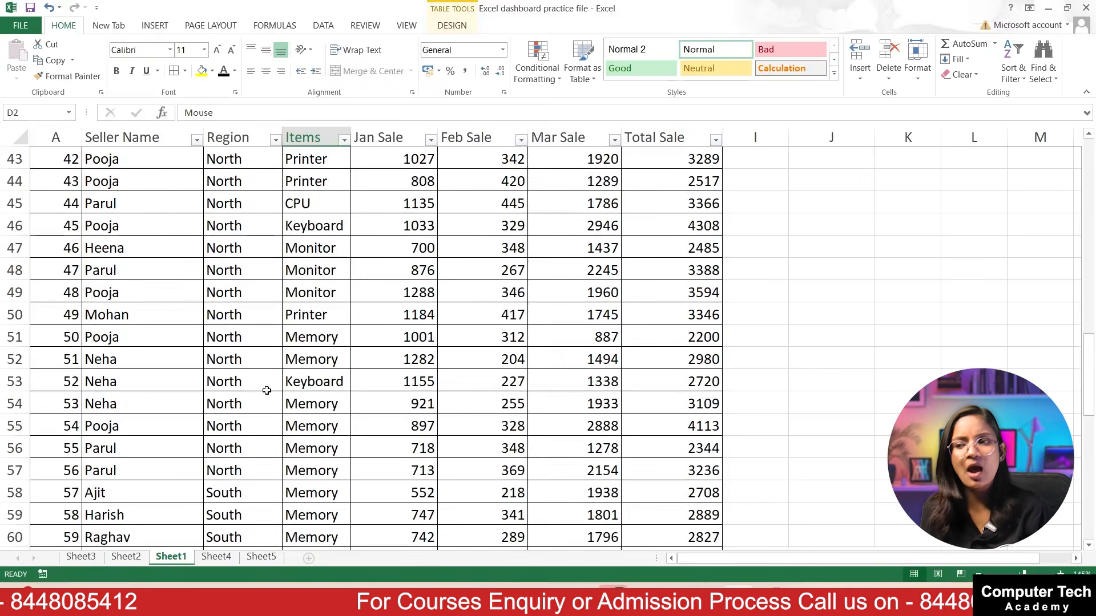
{"action": "scroll", "coordinate": [266, 390], "scroll_direction": "up", "scroll_amount": 14}
{"action": "left_click_drag", "start_coordinate": [219, 208], "coordinate": [219, 285]}
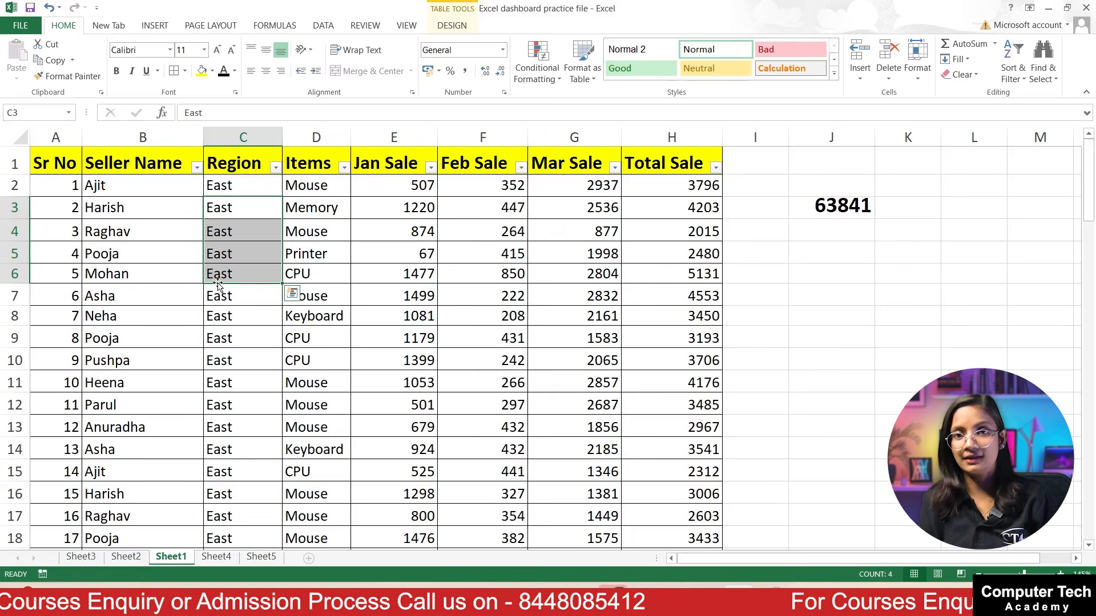
{"action": "left_click_drag", "start_coordinate": [322, 207], "coordinate": [320, 254]}
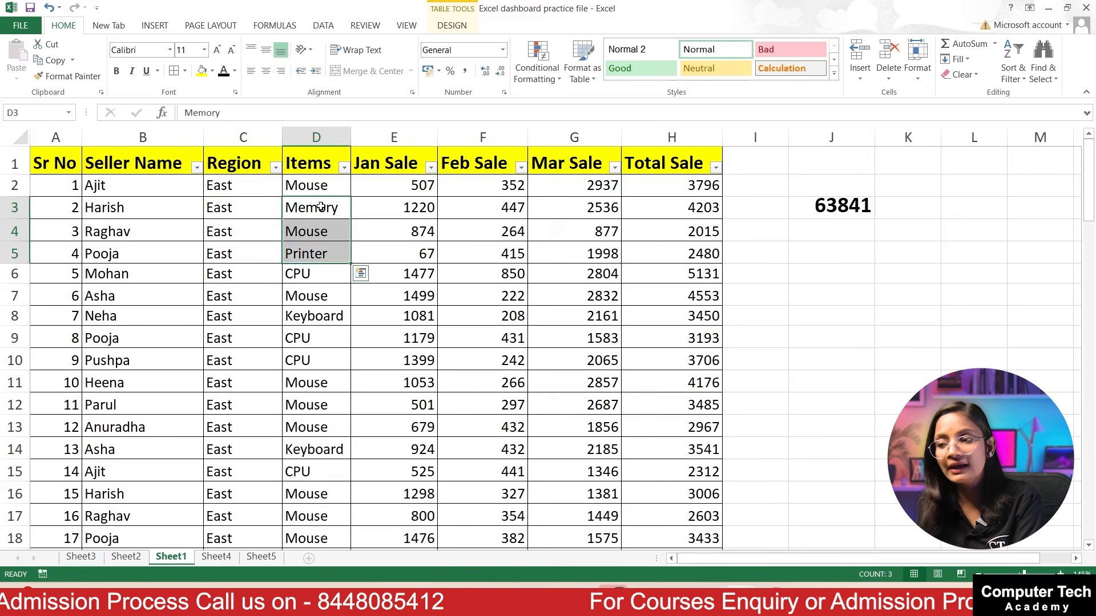
{"action": "left_click_drag", "start_coordinate": [235, 190], "coordinate": [228, 251]}
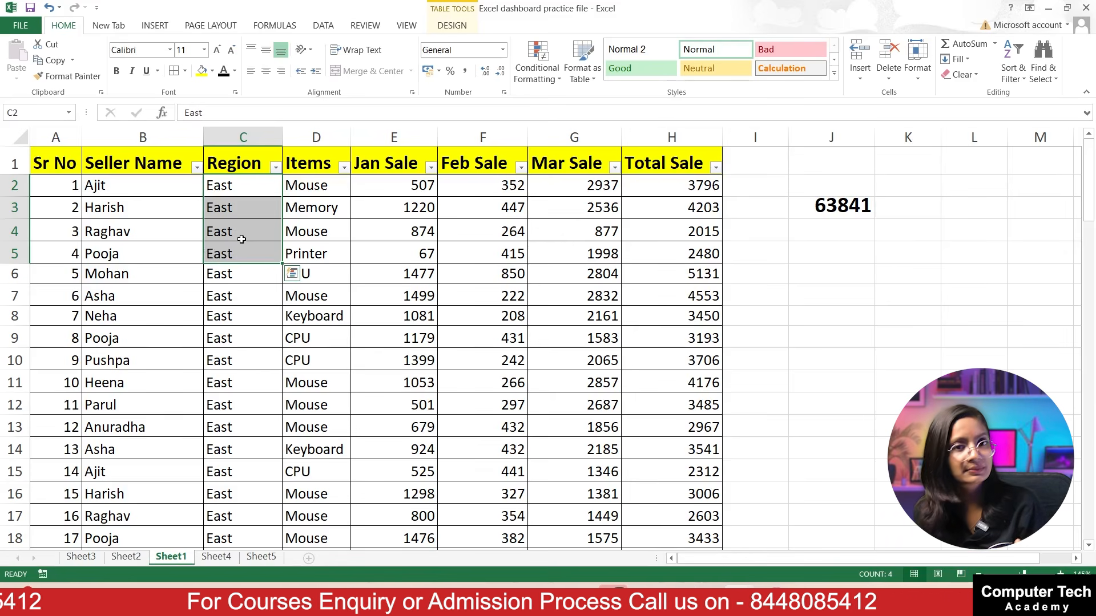
Format cell J4 as bold 14 pt text and start a SUMIFS formula in it.
{"action": "left_click", "coordinate": [828, 228]}
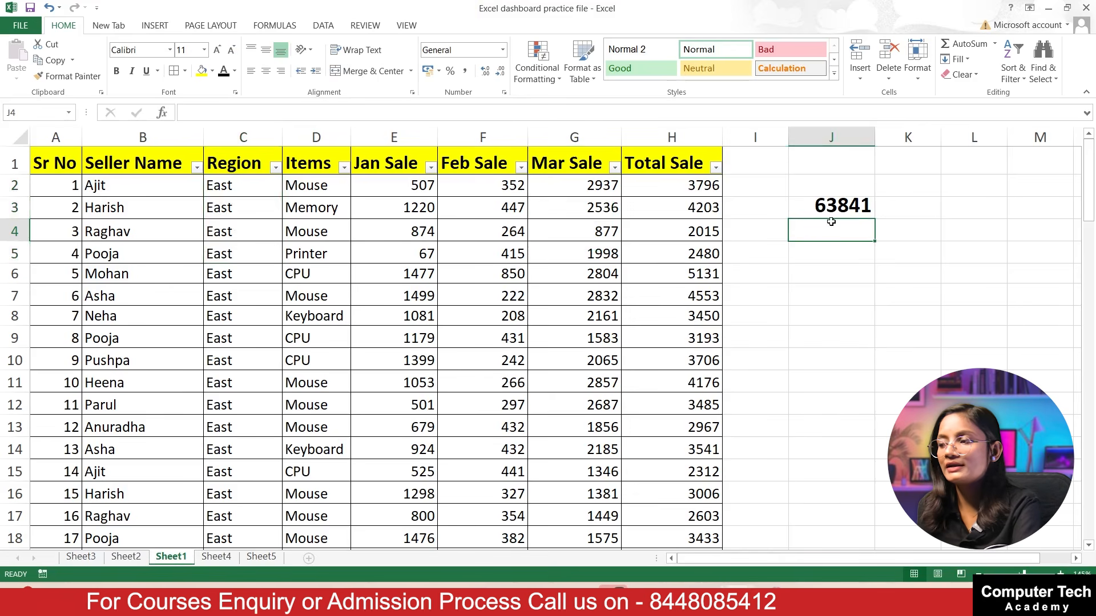
{"action": "left_click", "coordinate": [218, 50]}
{"action": "left_click", "coordinate": [217, 51]}
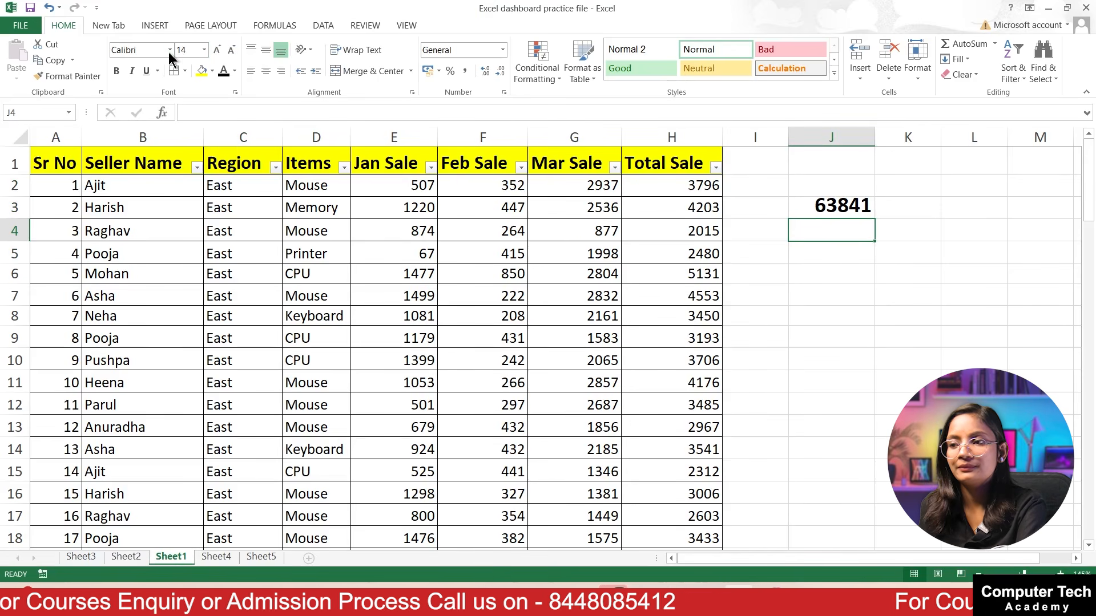
{"action": "type", "text": "=d"}
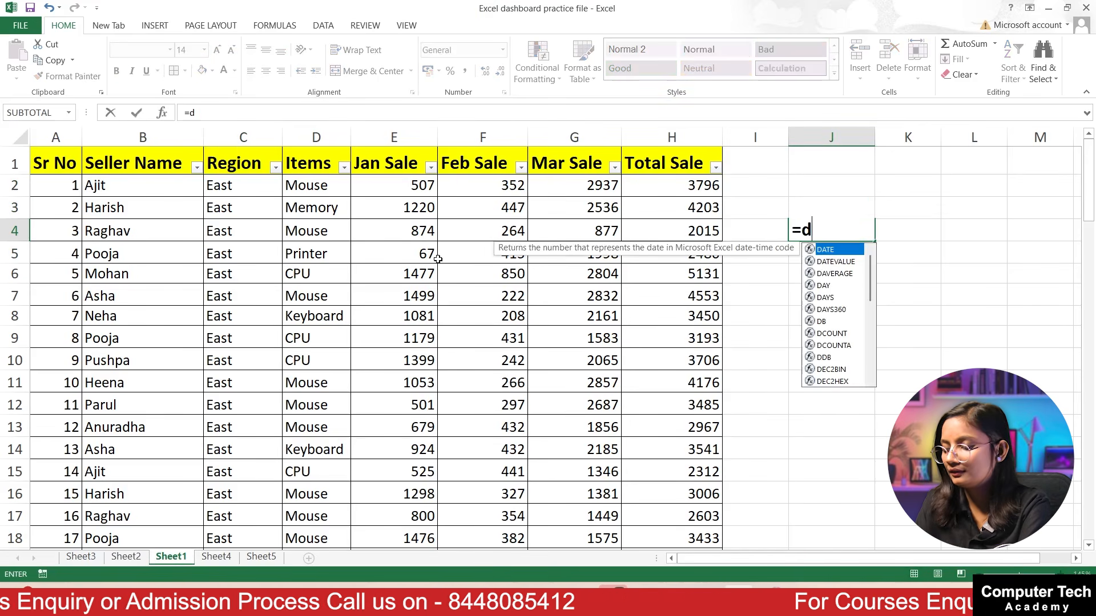
{"action": "key", "text": "BackSpace"}
{"action": "type", "text": "sumi"}
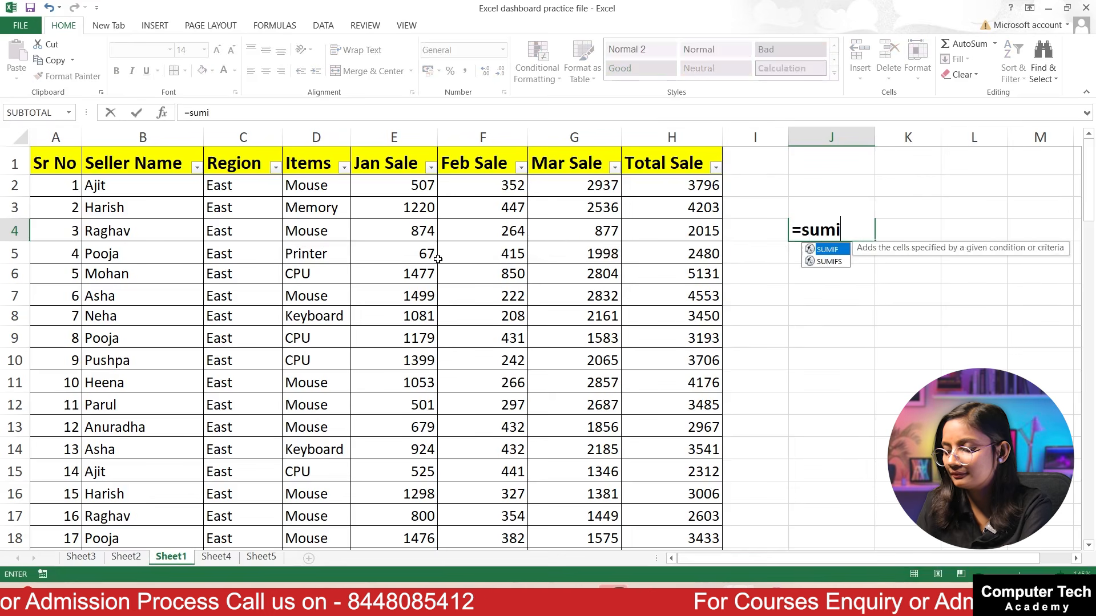
{"action": "type", "text": "fs("}
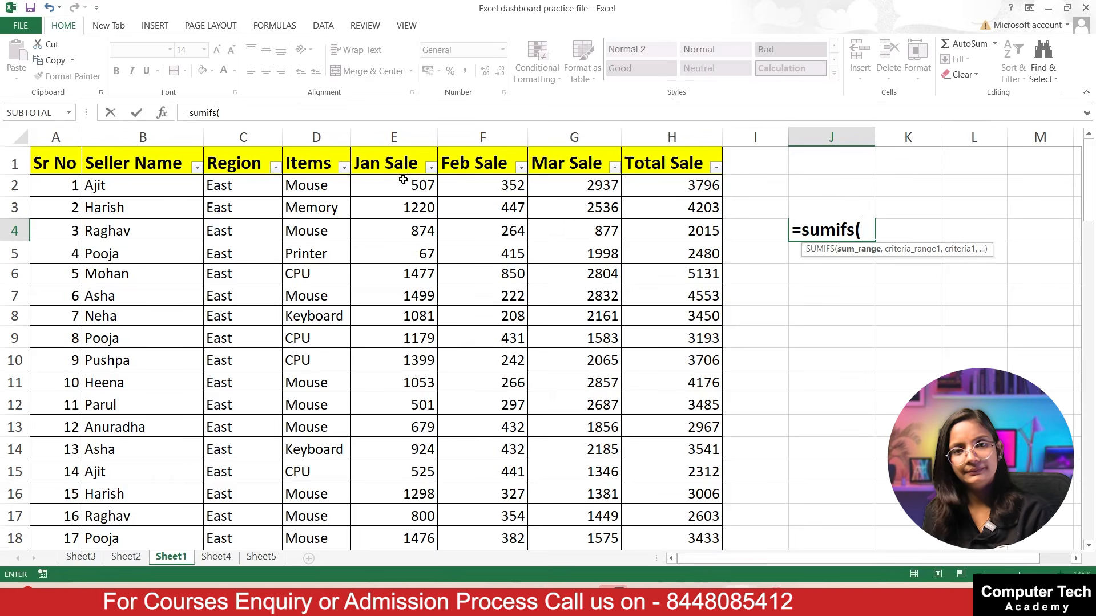
Use all the Jan Sale column data, from E2 down to the last table row, as the SUMIFS sum range.
{"action": "left_click_drag", "start_coordinate": [402, 182], "coordinate": [422, 516]}
{"action": "scroll", "coordinate": [702, 341], "scroll_direction": "up", "scroll_amount": 20}
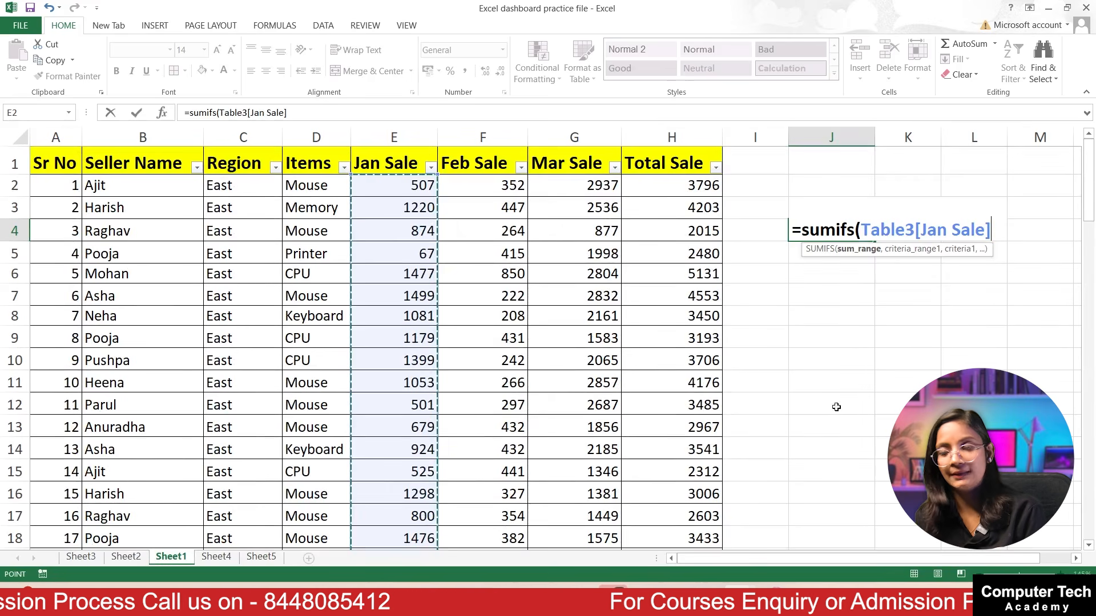
{"action": "type", "text": ","}
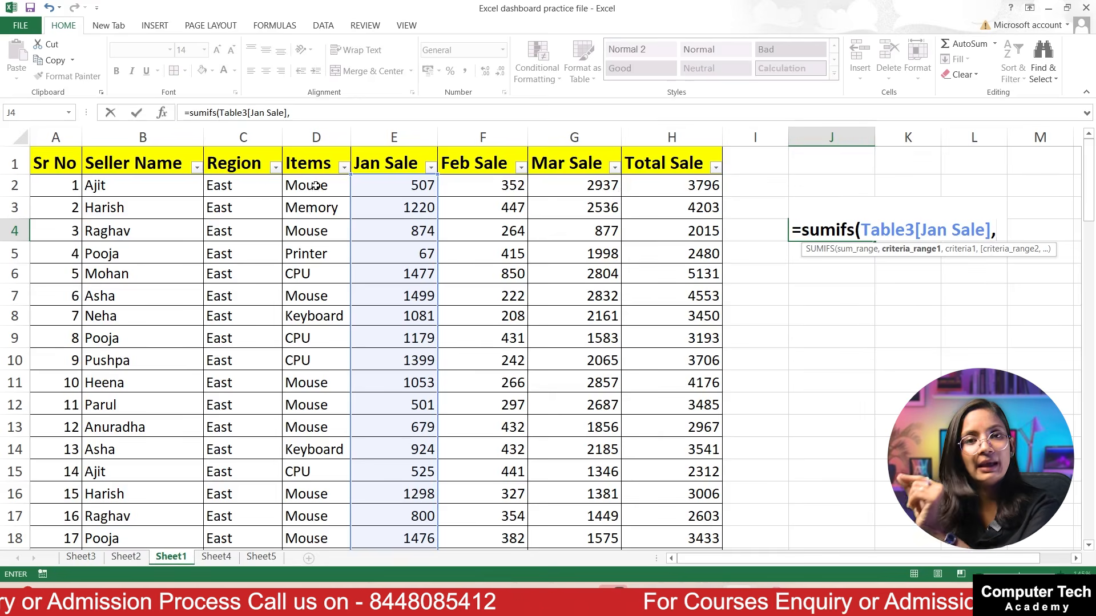
Set the first criteria range to all the Items column data and its criteria to cell D2 (Mouse).
{"action": "left_click_drag", "start_coordinate": [319, 183], "coordinate": [336, 510]}
{"action": "scroll", "coordinate": [570, 431], "scroll_direction": "up", "scroll_amount": 20}
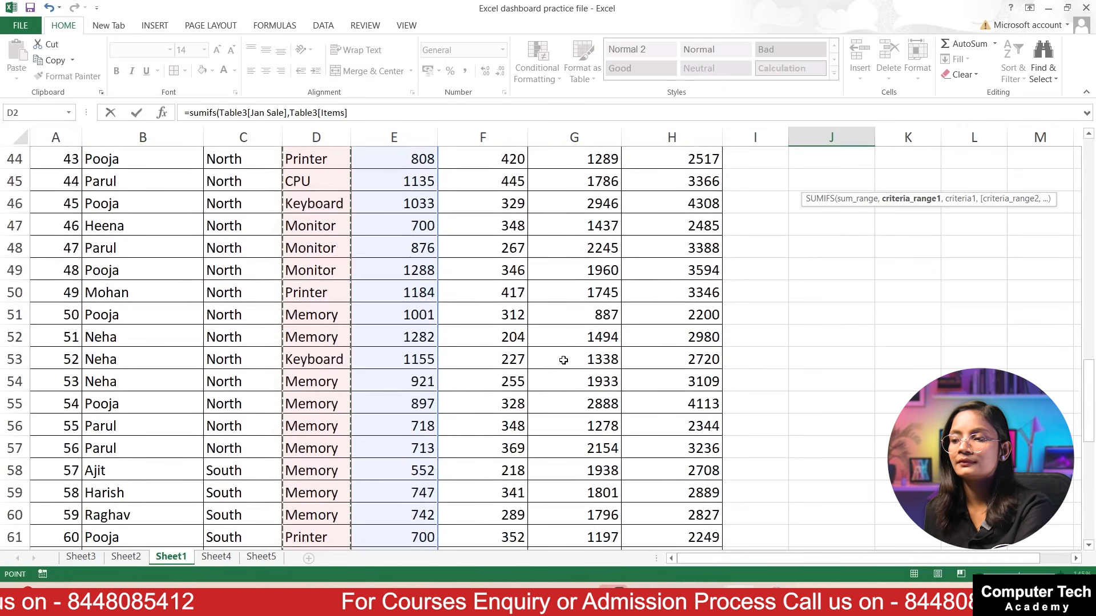
{"action": "scroll", "coordinate": [562, 360], "scroll_direction": "up", "scroll_amount": 3}
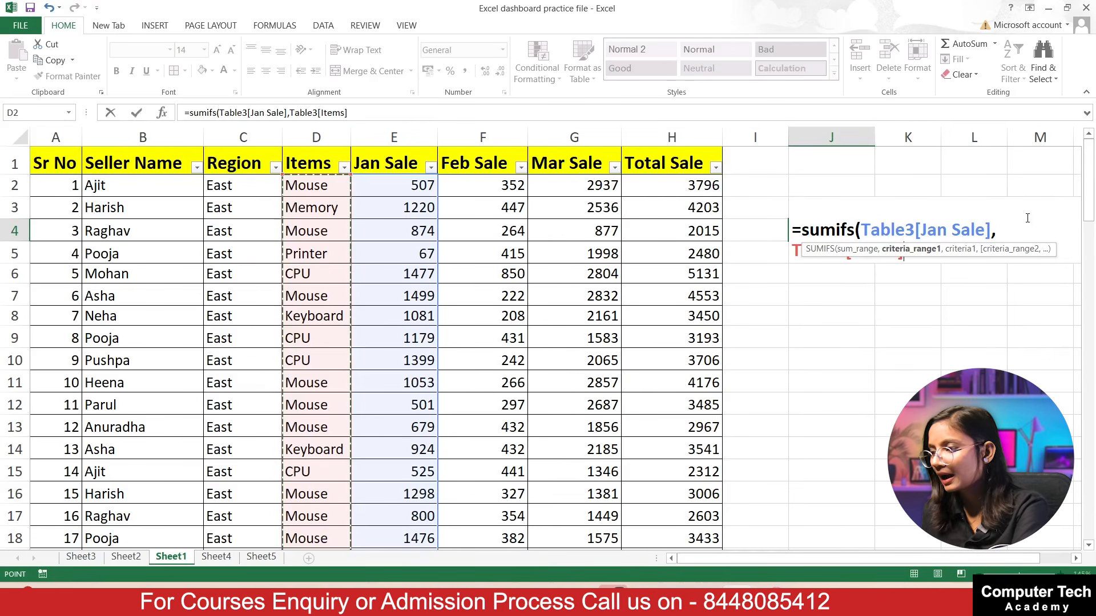
{"action": "left_click", "coordinate": [1005, 231]}
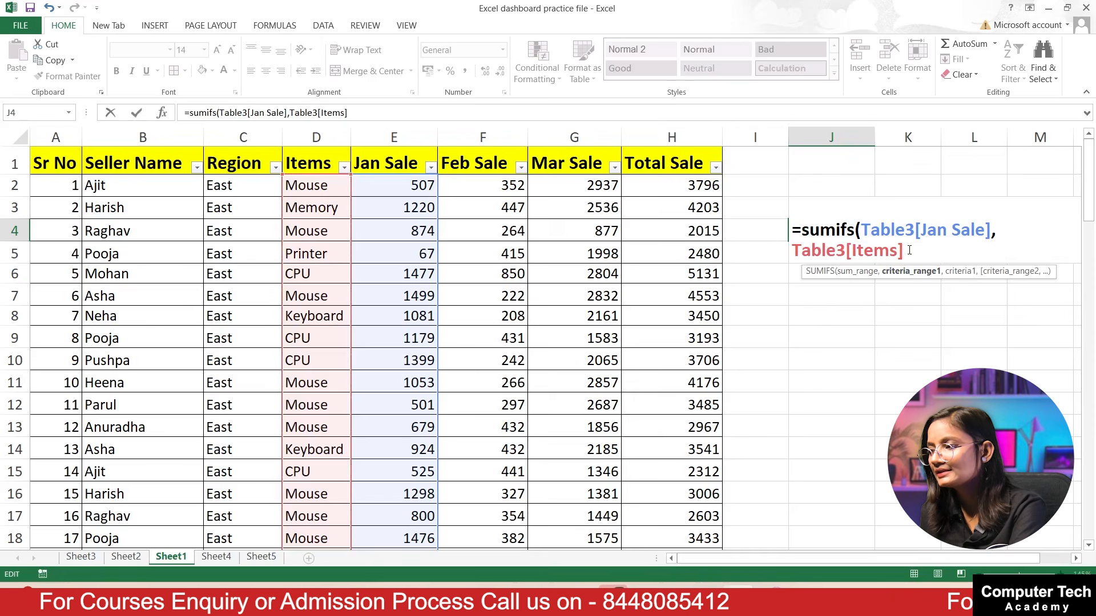
{"action": "type", "text": ","}
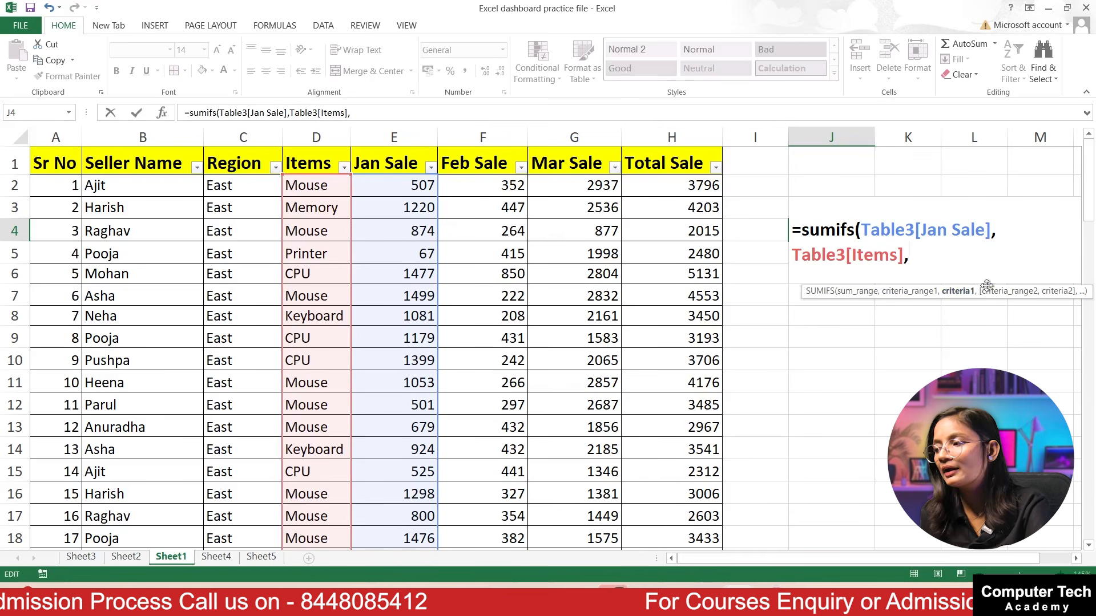
{"action": "left_click", "coordinate": [322, 195]}
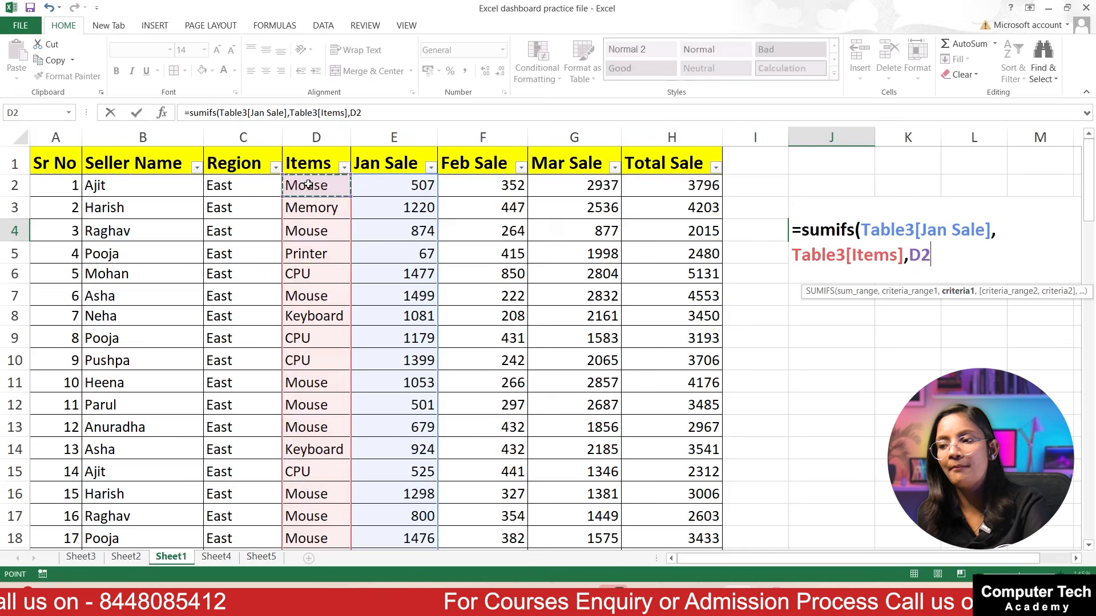
{"action": "type", "text": ","}
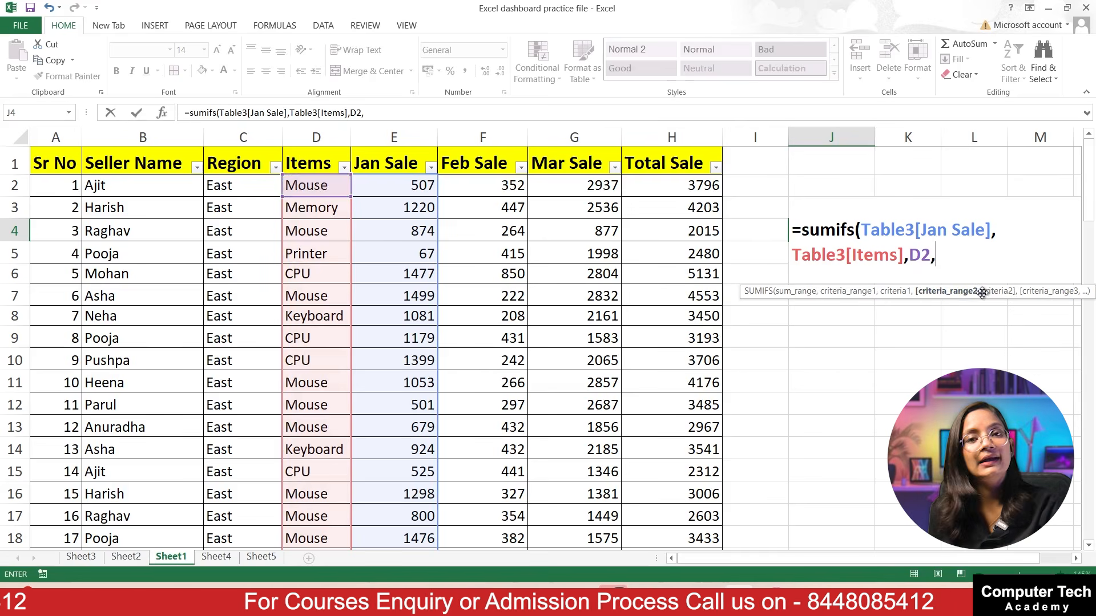
Set the second criteria range to all the Region column data and its criteria to cell C2 (East).
{"action": "left_click", "coordinate": [234, 181]}
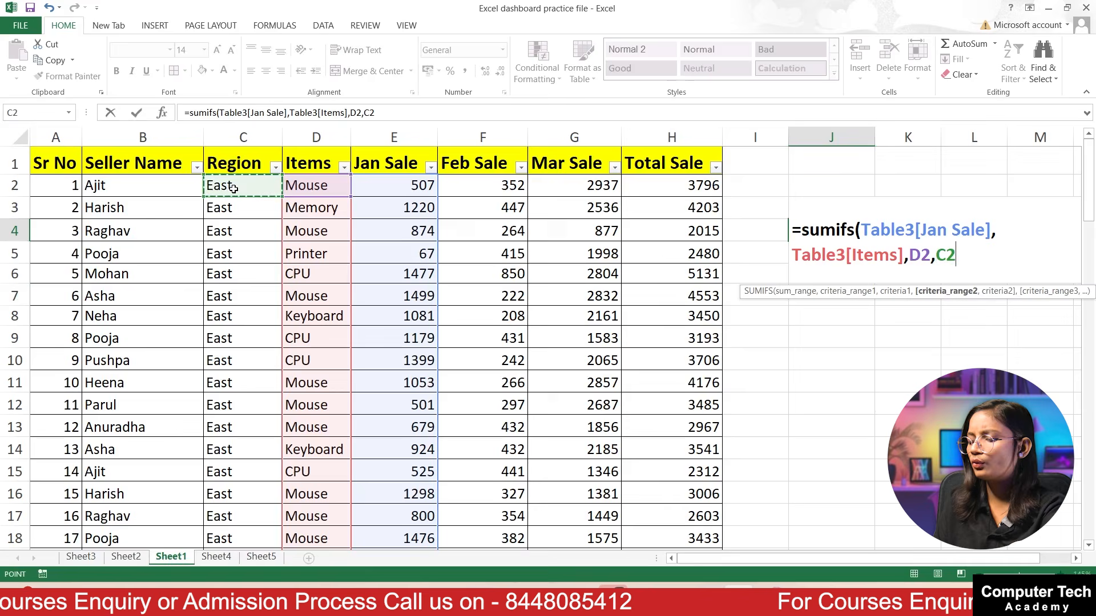
{"action": "key", "text": "ctrl+shift+Down"}
{"action": "scroll", "coordinate": [875, 248], "scroll_direction": "up", "scroll_amount": 11}
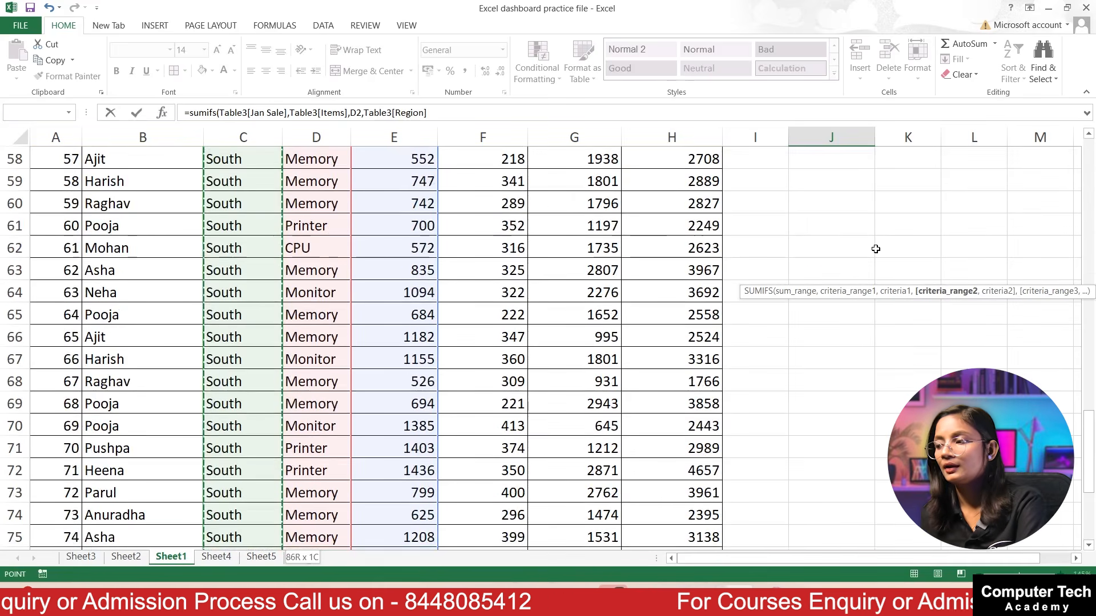
{"action": "scroll", "coordinate": [875, 247], "scroll_direction": "up", "scroll_amount": 12}
{"action": "type", "text": ","}
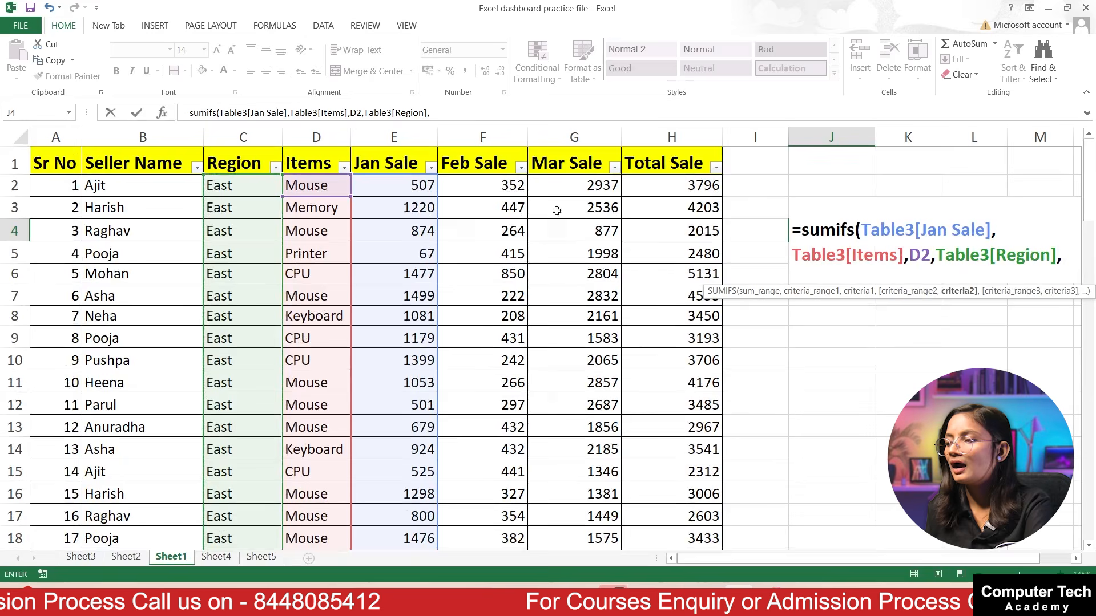
{"action": "left_click", "coordinate": [238, 181]}
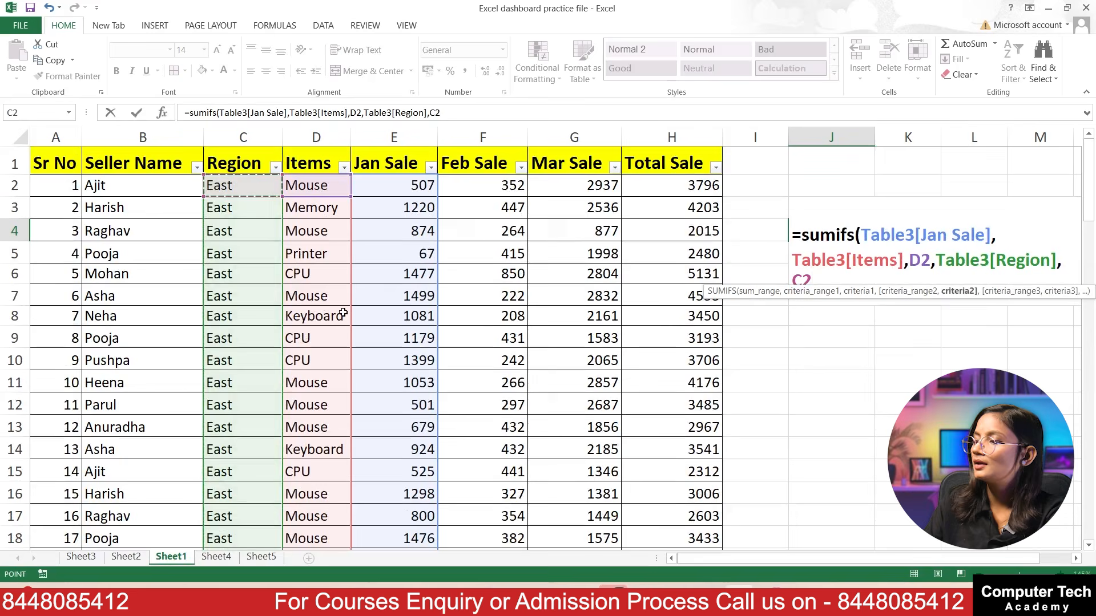
{"action": "type", "text": ","}
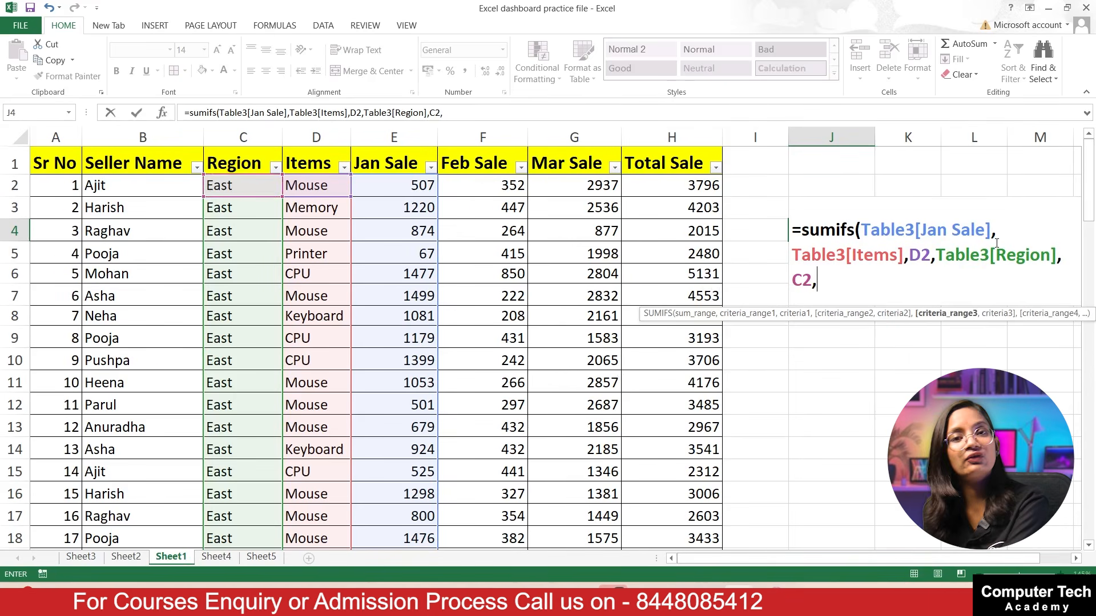
Close the SUMIFS formula after the second criteria, commit it, and reselect J4 to review it.
{"action": "key", "text": "BackSpace"}
{"action": "type", "text": ")"}
{"action": "key", "text": "Return"}
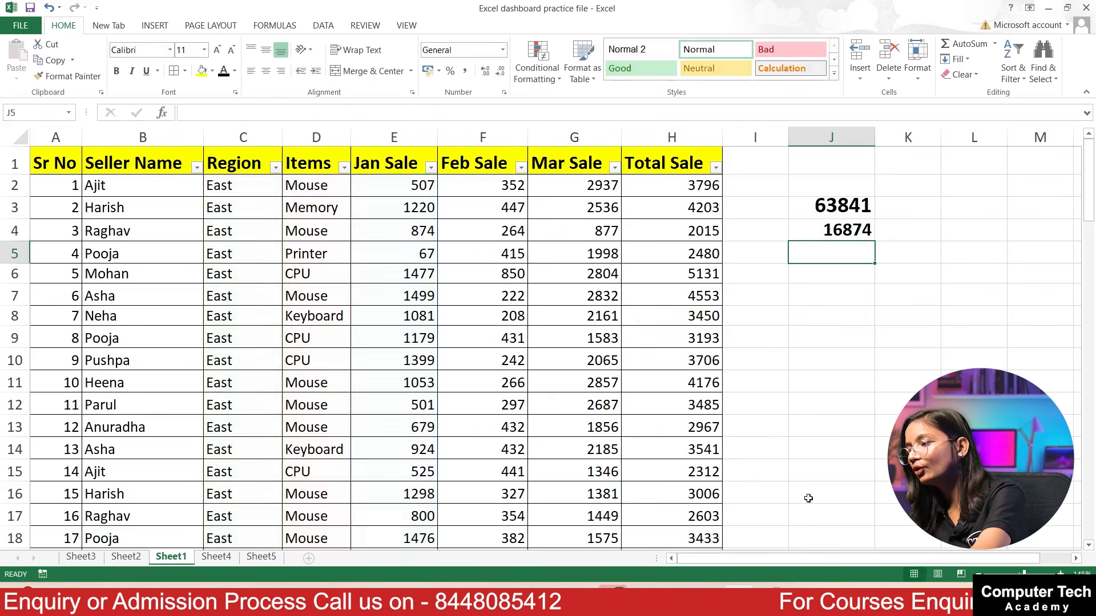
{"action": "left_click", "coordinate": [838, 231]}
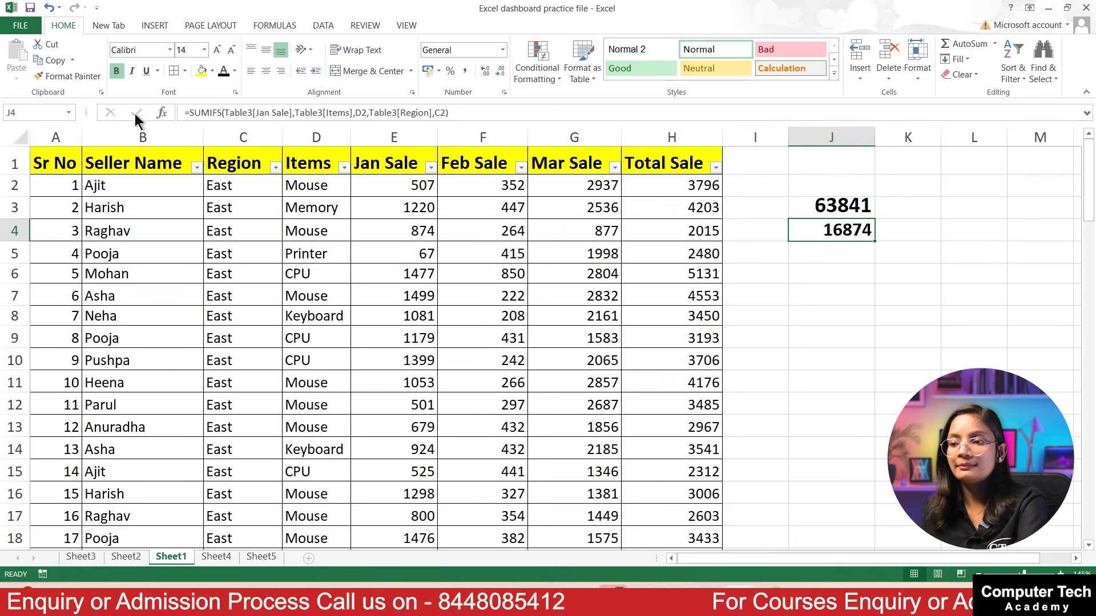
Copy the seller name from cell B2 into cell B7.
{"action": "left_click", "coordinate": [141, 182]}
{"action": "key", "text": "ctrl+c"}
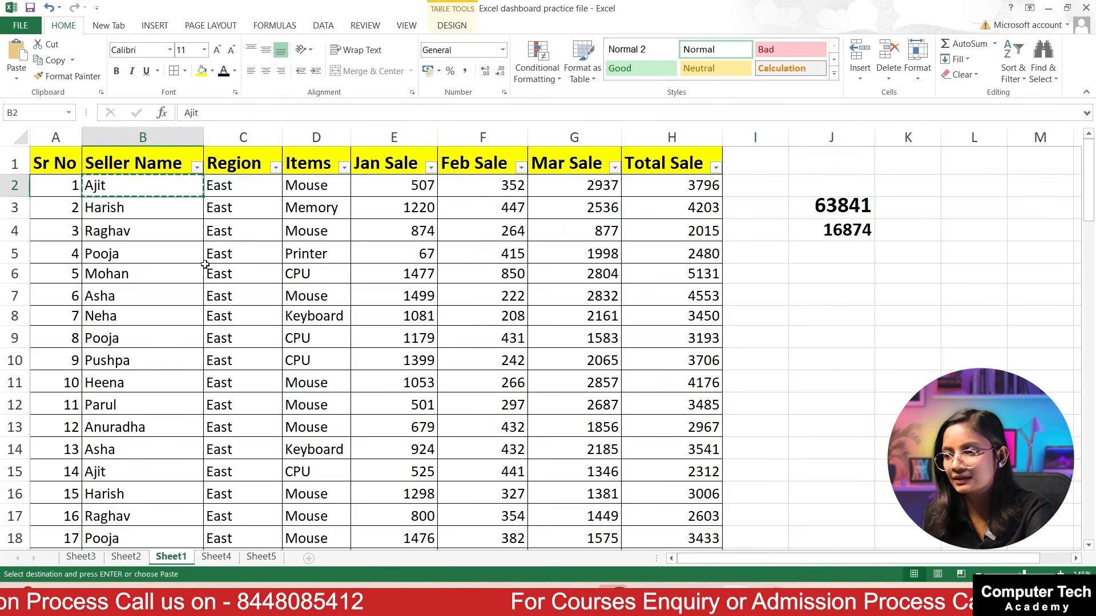
{"action": "left_click", "coordinate": [148, 295]}
{"action": "key", "text": "ctrl+v"}
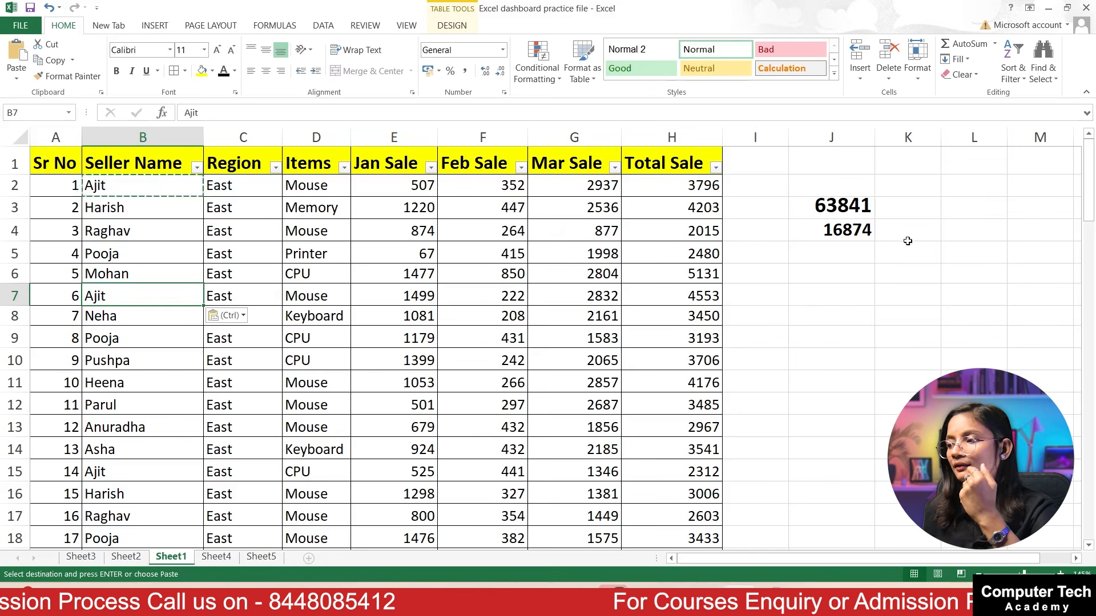
Reopen the formula in J4 and delete all its arguments, keeping only =SUMIFS(.
{"action": "left_click", "coordinate": [831, 239]}
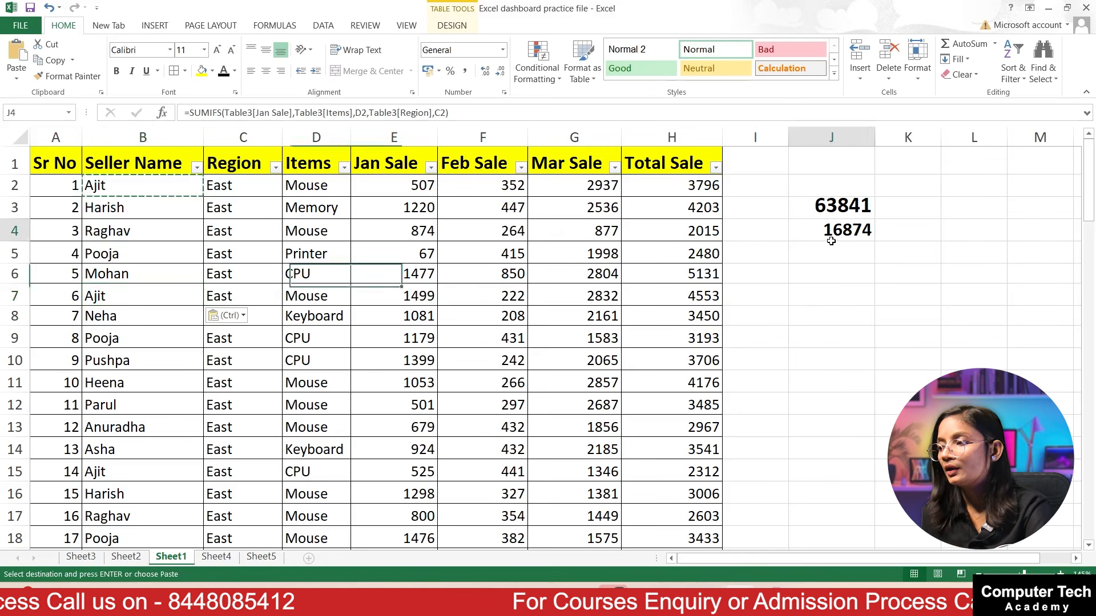
{"action": "double_click", "coordinate": [833, 236]}
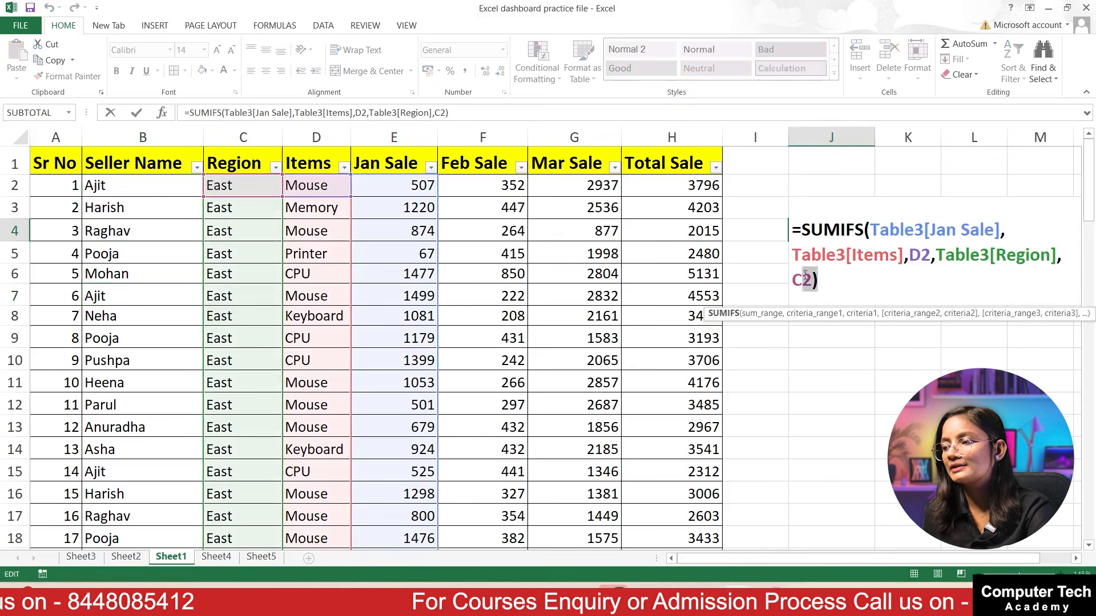
{"action": "left_click_drag", "start_coordinate": [818, 280], "coordinate": [869, 220]}
{"action": "key", "text": "BackSpace"}
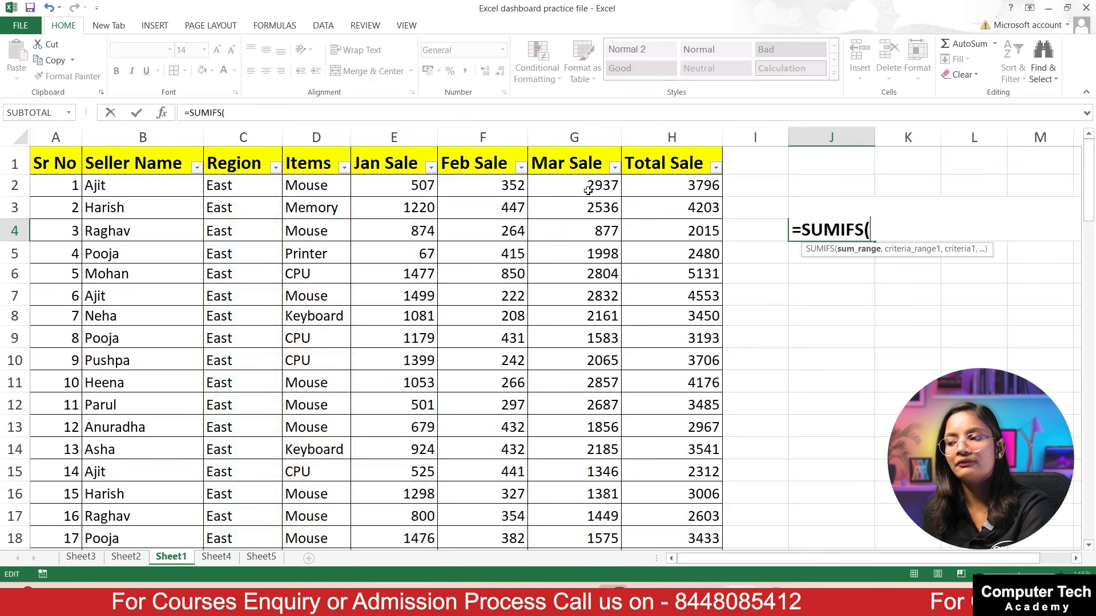
Set the sum range of the SUMIFS formula in J4 to all the Total Sale column data.
{"action": "left_click_drag", "start_coordinate": [674, 189], "coordinate": [676, 508]}
{"action": "scroll", "coordinate": [739, 427], "scroll_direction": "up", "scroll_amount": 2}
{"action": "scroll", "coordinate": [739, 427], "scroll_direction": "up", "scroll_amount": 20}
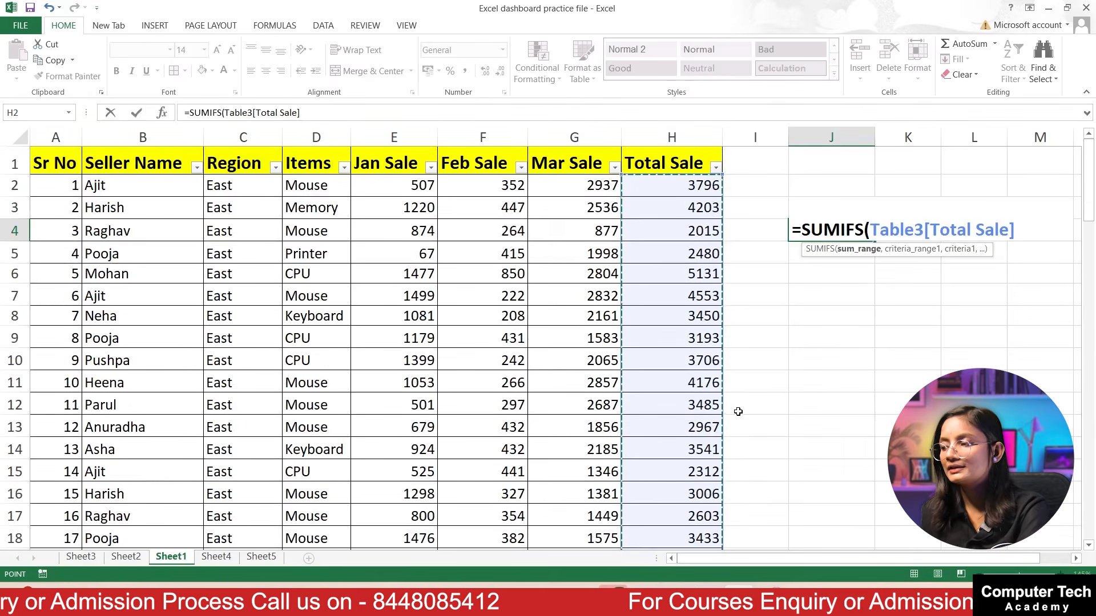
{"action": "type", "text": ","}
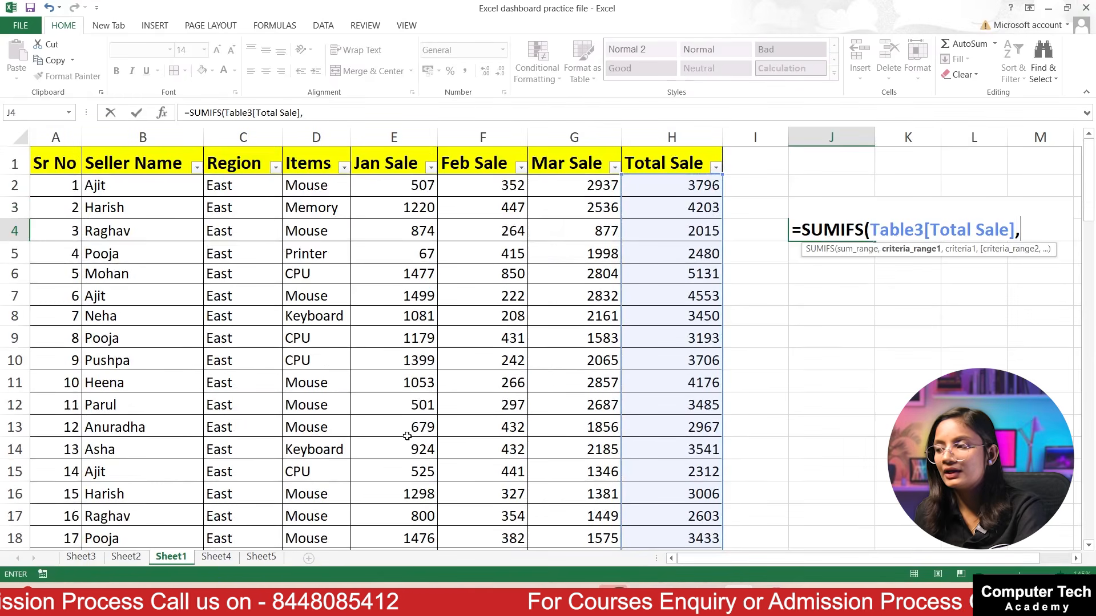
Set the first criteria range to all the Seller Name column data and its criteria to cell B2.
{"action": "left_click", "coordinate": [113, 183]}
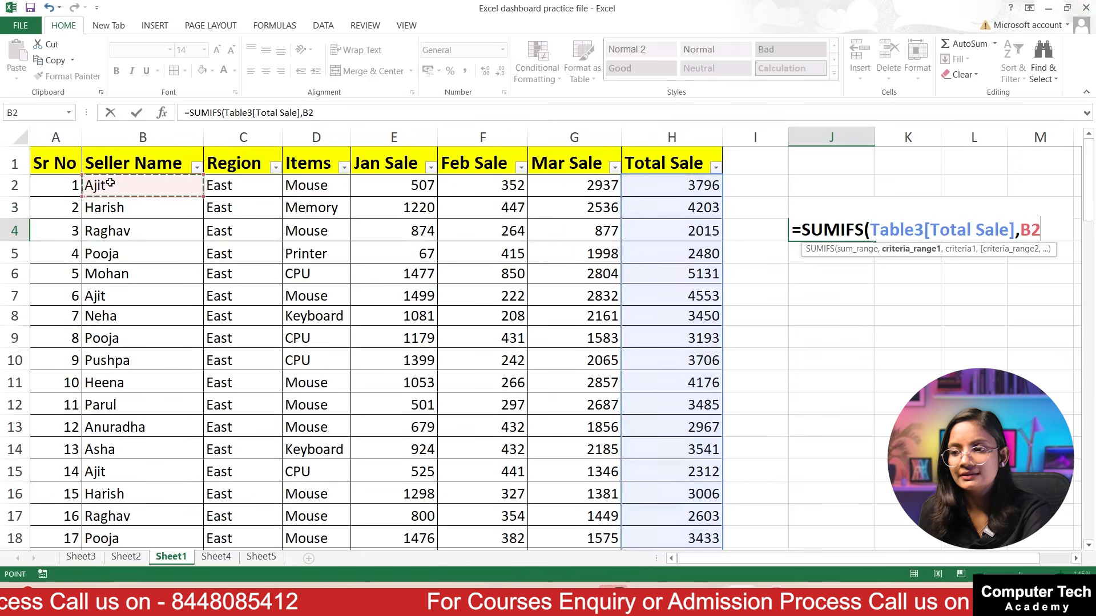
{"action": "key", "text": "ctrl+shift+Down"}
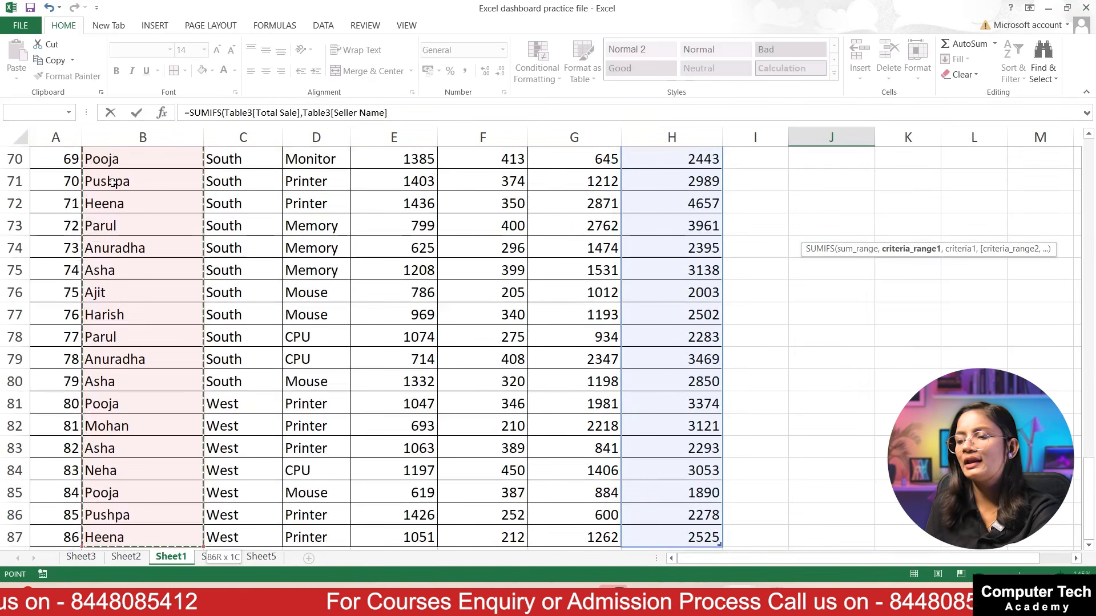
{"action": "scroll", "coordinate": [726, 429], "scroll_direction": "up", "scroll_amount": 11}
{"action": "scroll", "coordinate": [726, 429], "scroll_direction": "up", "scroll_amount": 12}
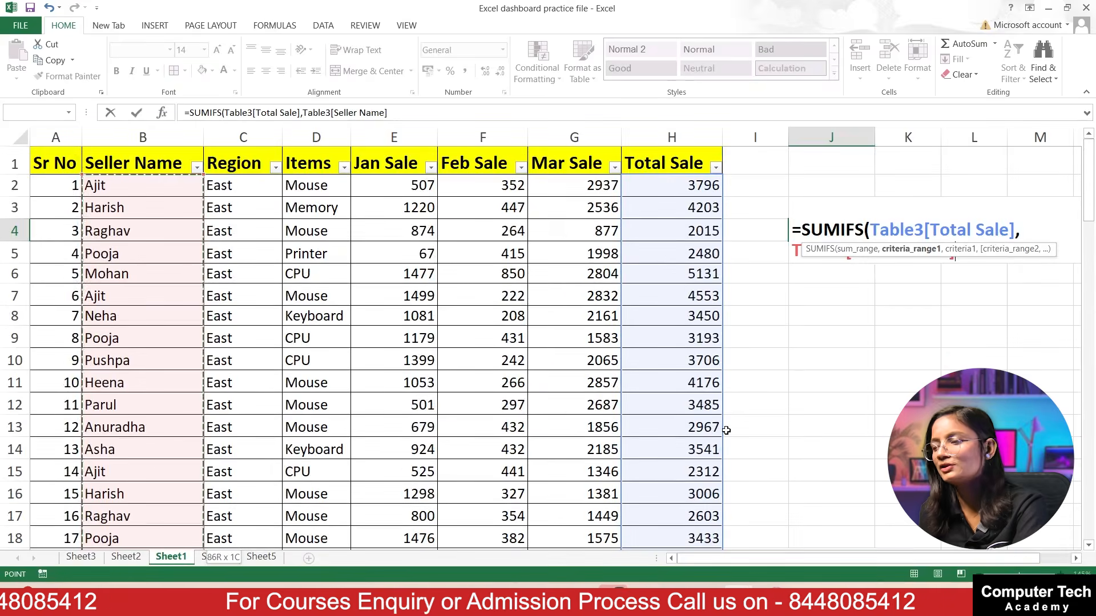
{"action": "type", "text": ","}
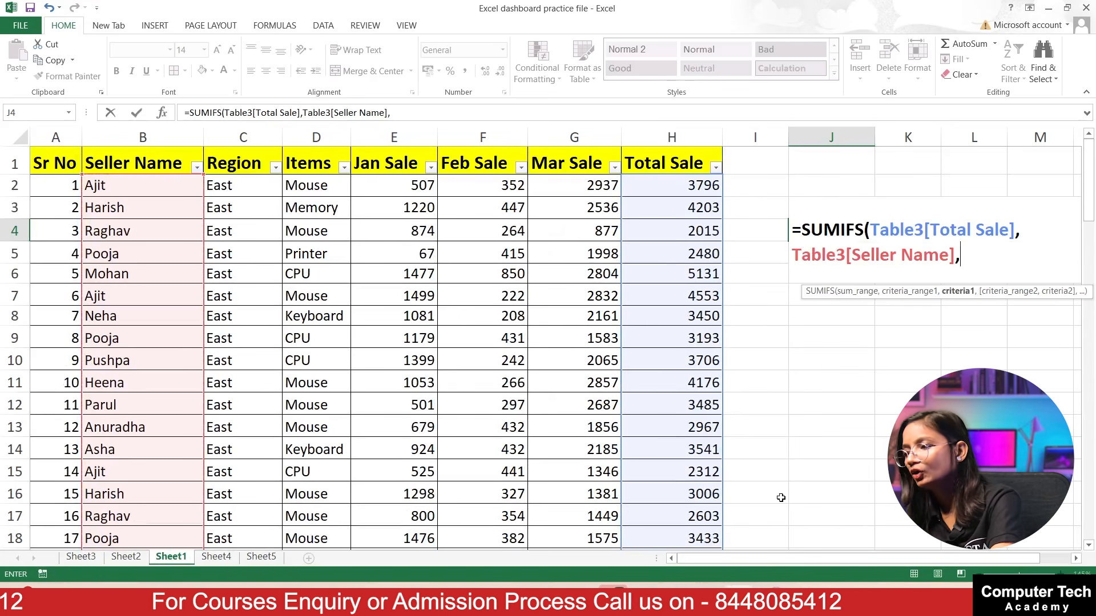
{"action": "left_click", "coordinate": [153, 186]}
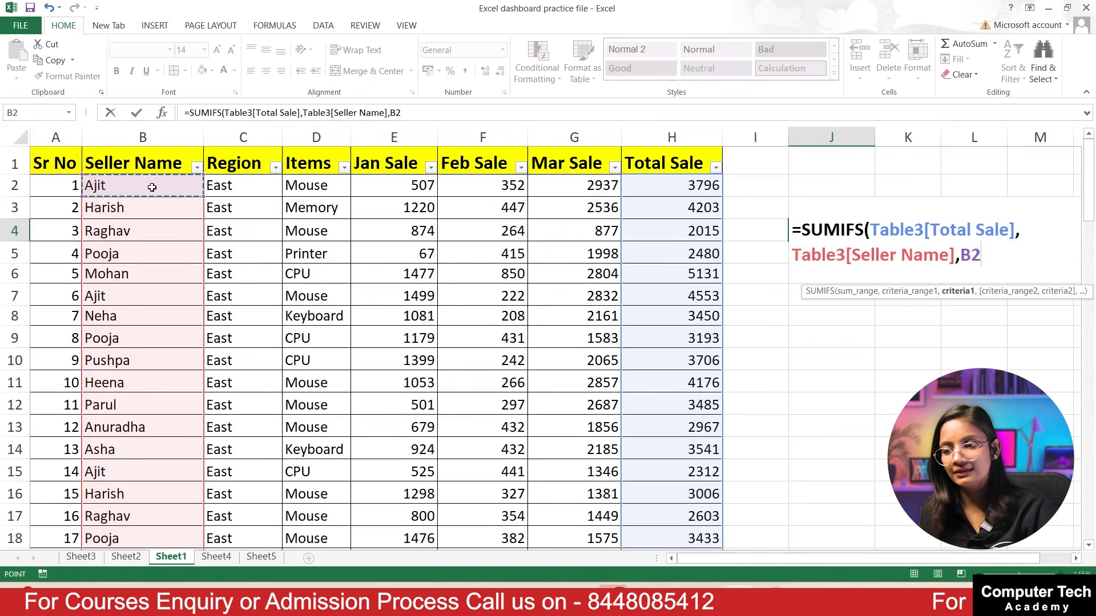
{"action": "type", "text": ","}
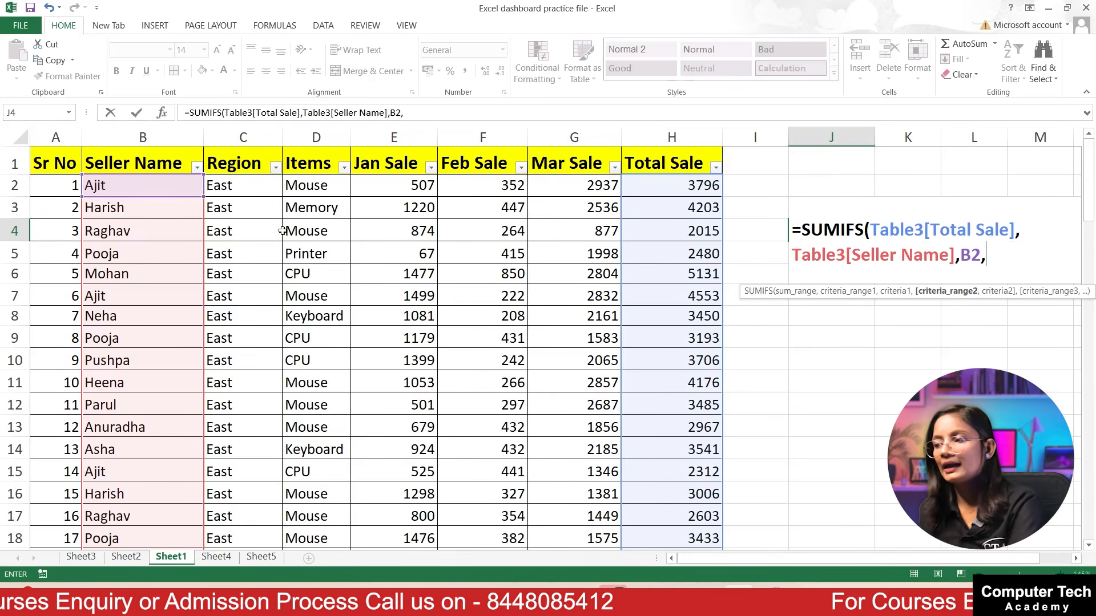
Set the second SUMIFS criteria range to the Region column data and its criteria to cell C2 (East).
{"action": "left_click", "coordinate": [232, 185]}
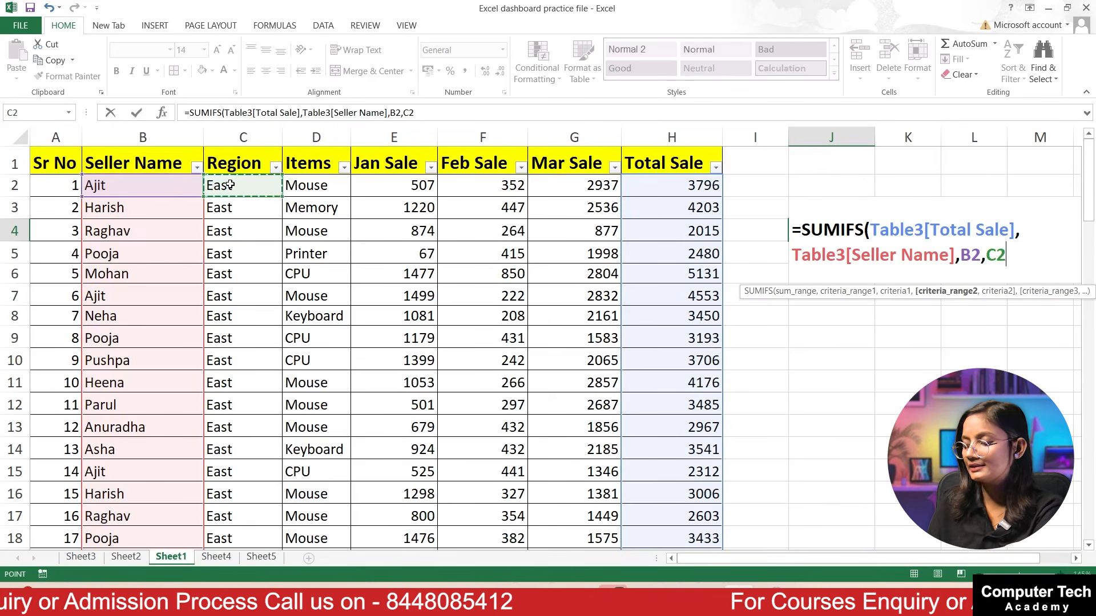
{"action": "key", "text": "ctrl+shift+Down"}
{"action": "scroll", "coordinate": [1090, 405], "scroll_direction": "up", "scroll_amount": 20}
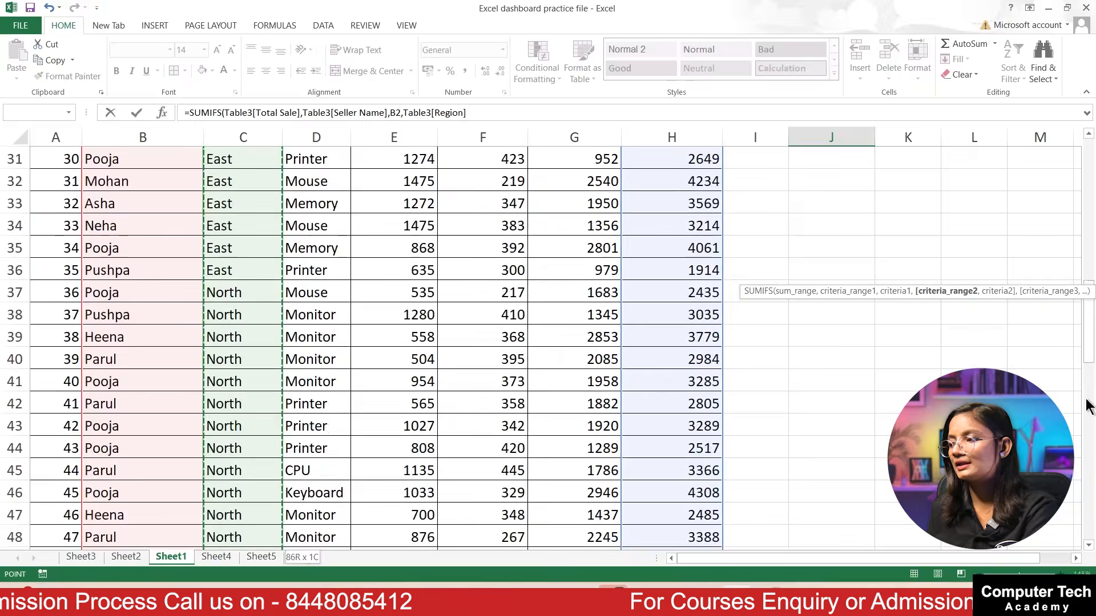
{"action": "type", "text": ","}
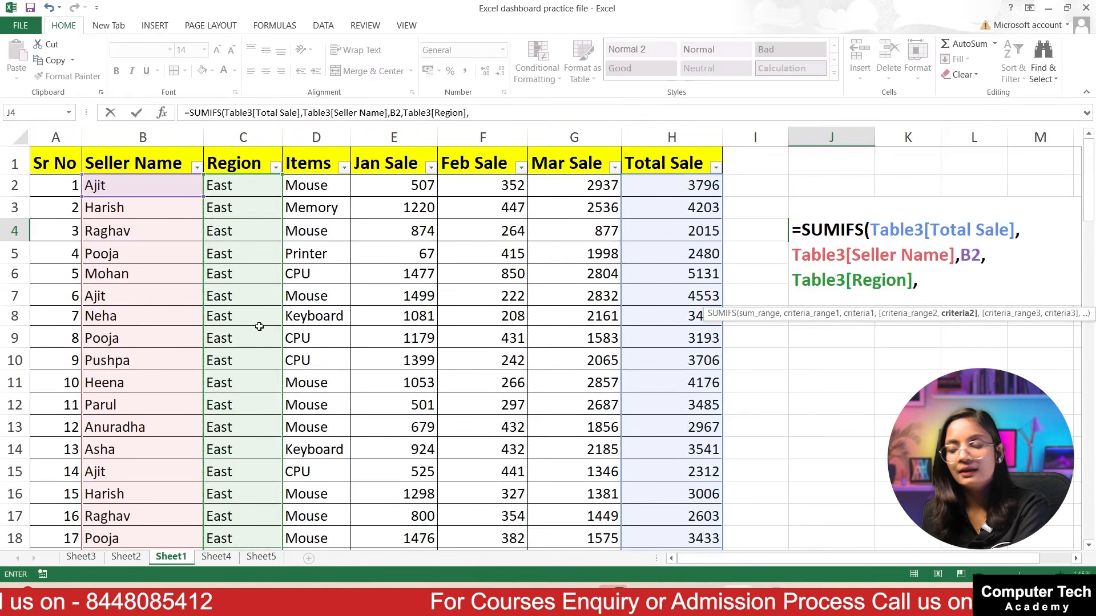
{"action": "left_click", "coordinate": [242, 186]}
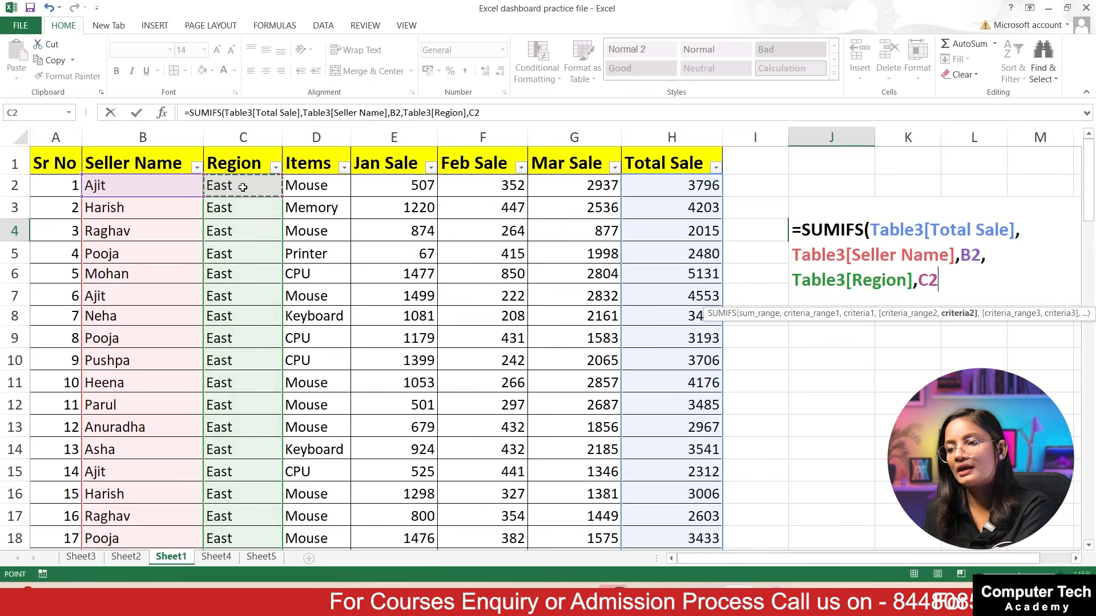
{"action": "type", "text": ","}
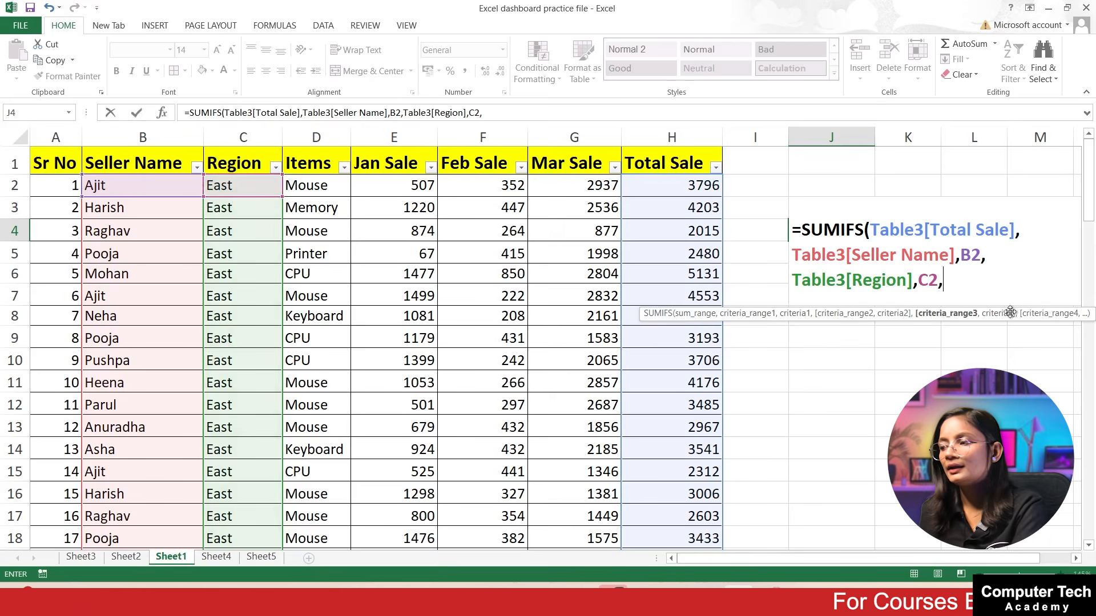
Add the Items column data as the third criteria range with criteria D2 (Mouse), then close and commit the SUMIFS formula.
{"action": "left_click", "coordinate": [307, 185]}
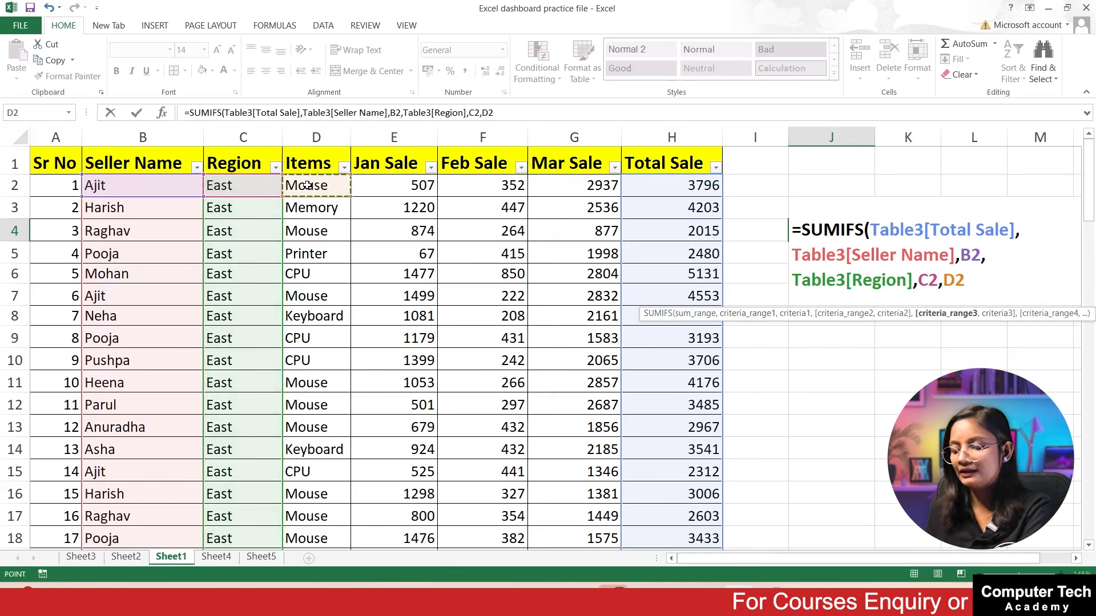
{"action": "key", "text": "ctrl+shift+Down"}
{"action": "type", "text": ","}
{"action": "scroll", "coordinate": [596, 360], "scroll_direction": "up", "scroll_amount": 20}
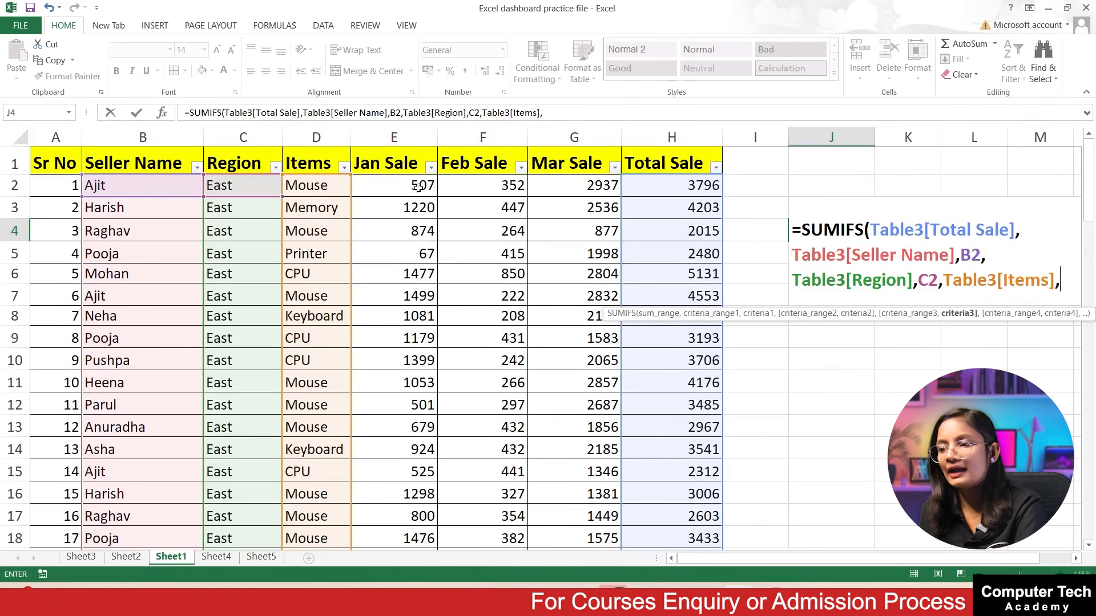
{"action": "left_click", "coordinate": [305, 188]}
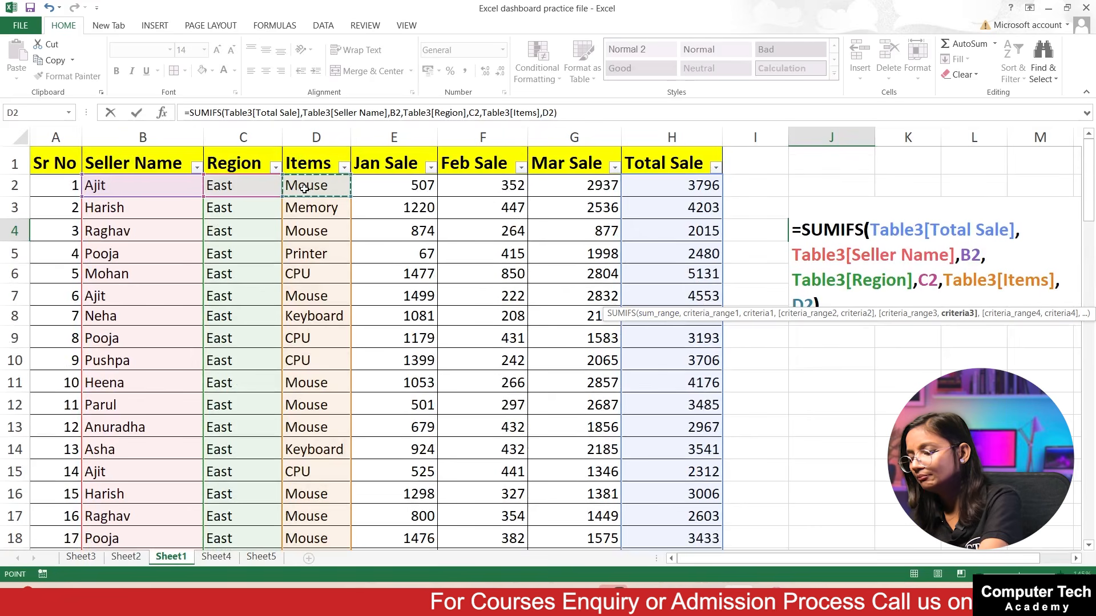
{"action": "type", "text": ")"}
{"action": "key", "text": "Return"}
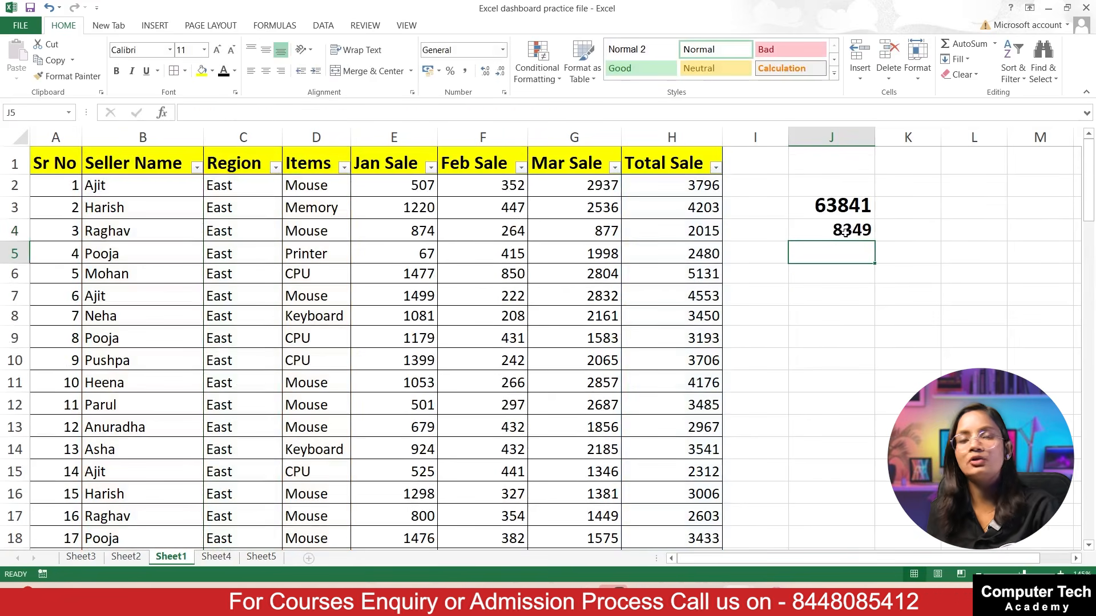
Fill cell H2 with yellow and copy its formatting to cell H7 to mark the matching sales.
{"action": "left_click", "coordinate": [684, 186]}
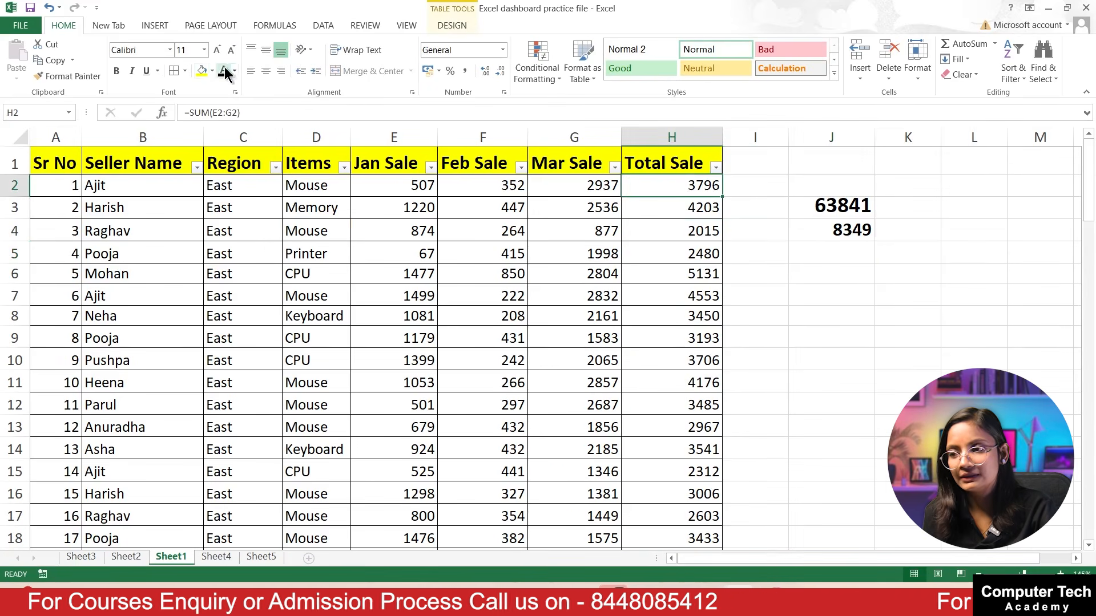
{"action": "left_click", "coordinate": [201, 71]}
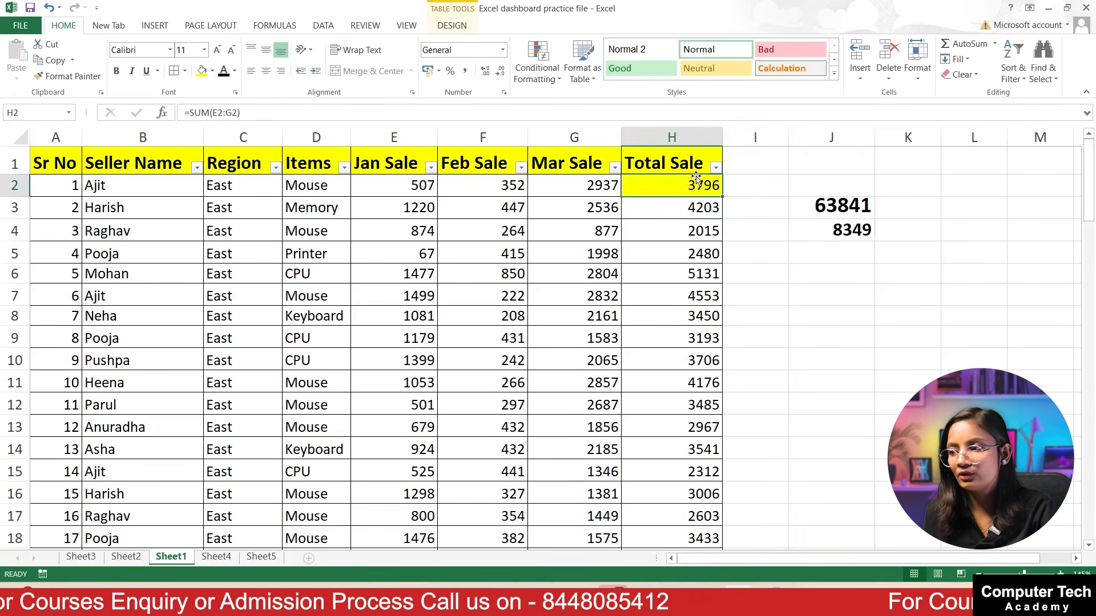
{"action": "left_click", "coordinate": [74, 76]}
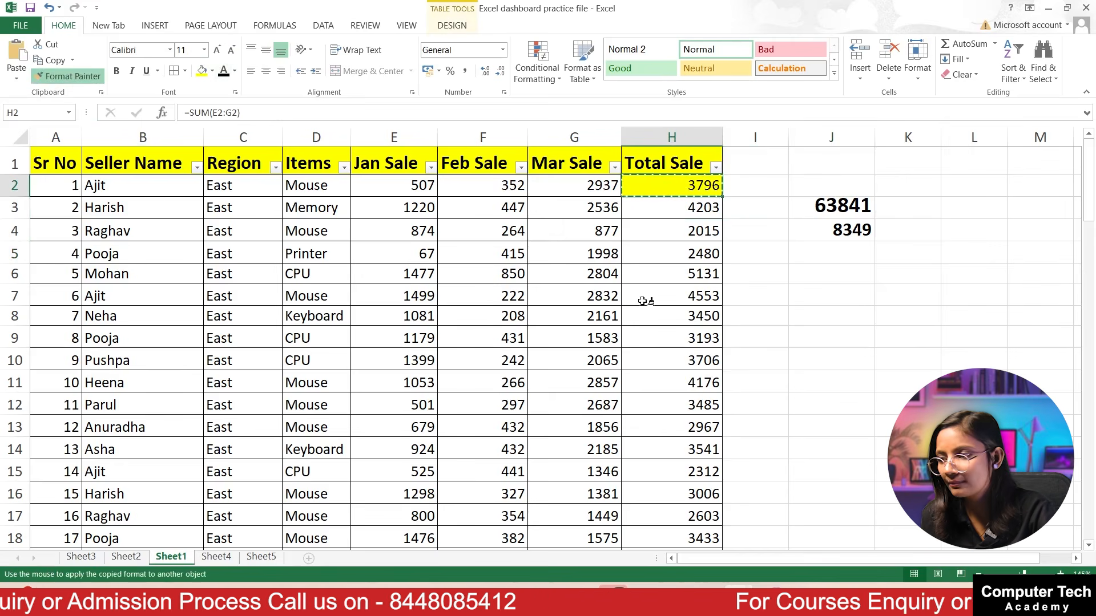
{"action": "left_click", "coordinate": [696, 297]}
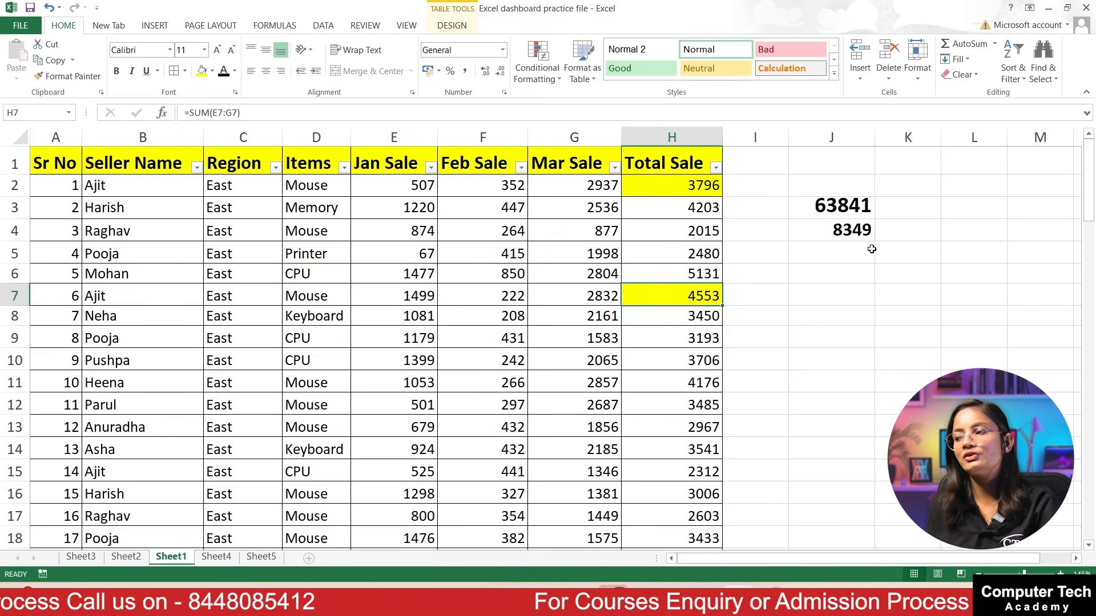
{"action": "left_click", "coordinate": [815, 364]}
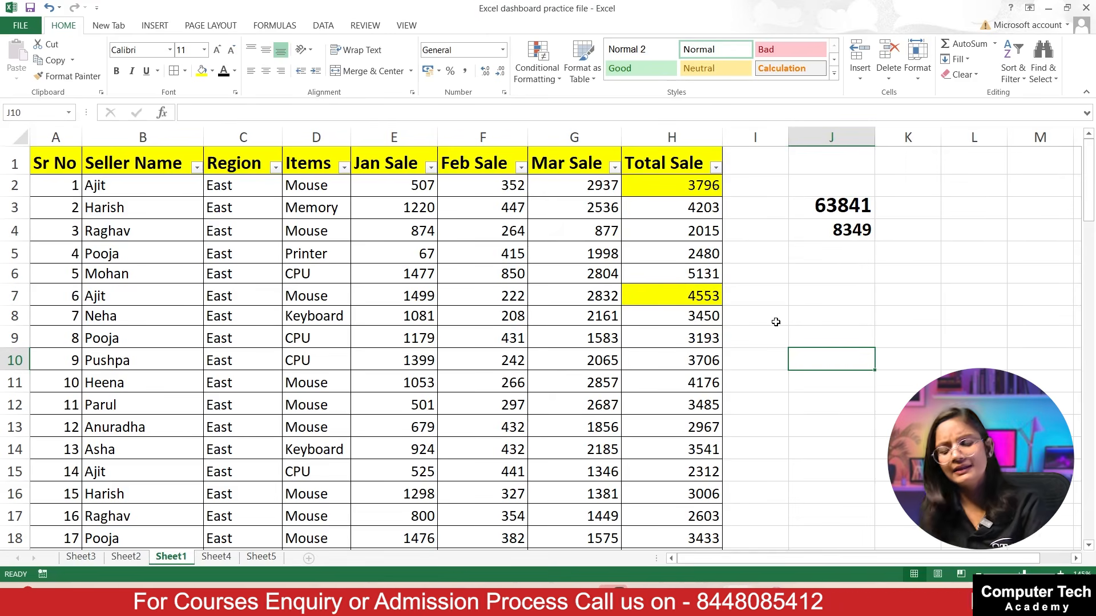
Undo the yellow fill on cells H2 and H7.
{"action": "key", "text": "ctrl+z"}
{"action": "key", "text": "ctrl+z"}
{"action": "key", "text": "ctrl+c"}
{"action": "left_click", "coordinate": [909, 232]}
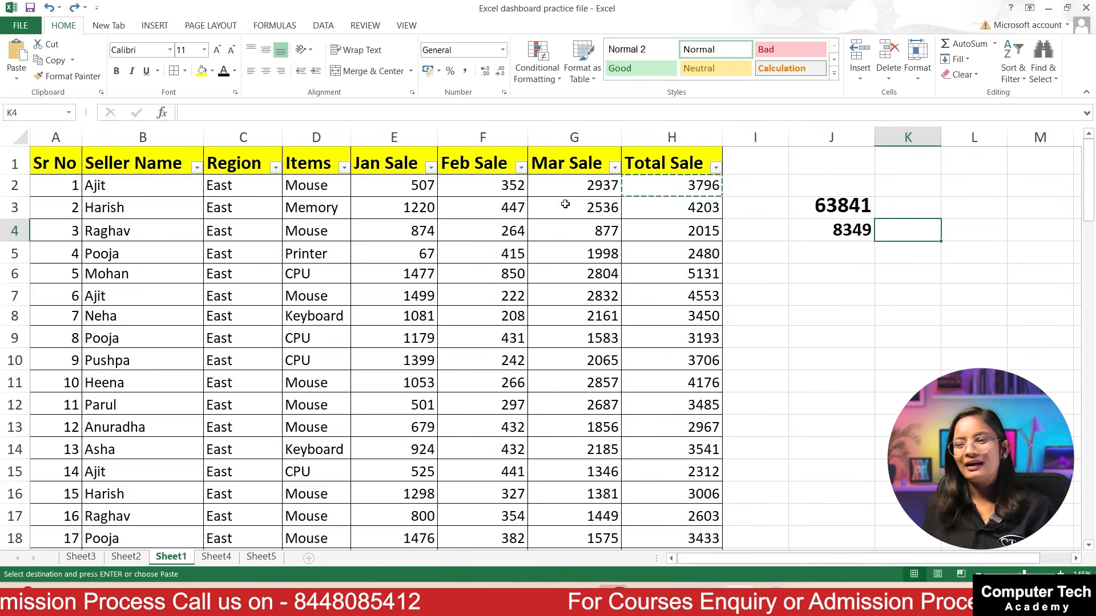
{"action": "left_click_drag", "start_coordinate": [406, 191], "coordinate": [406, 360]}
{"action": "left_click", "coordinate": [762, 284]}
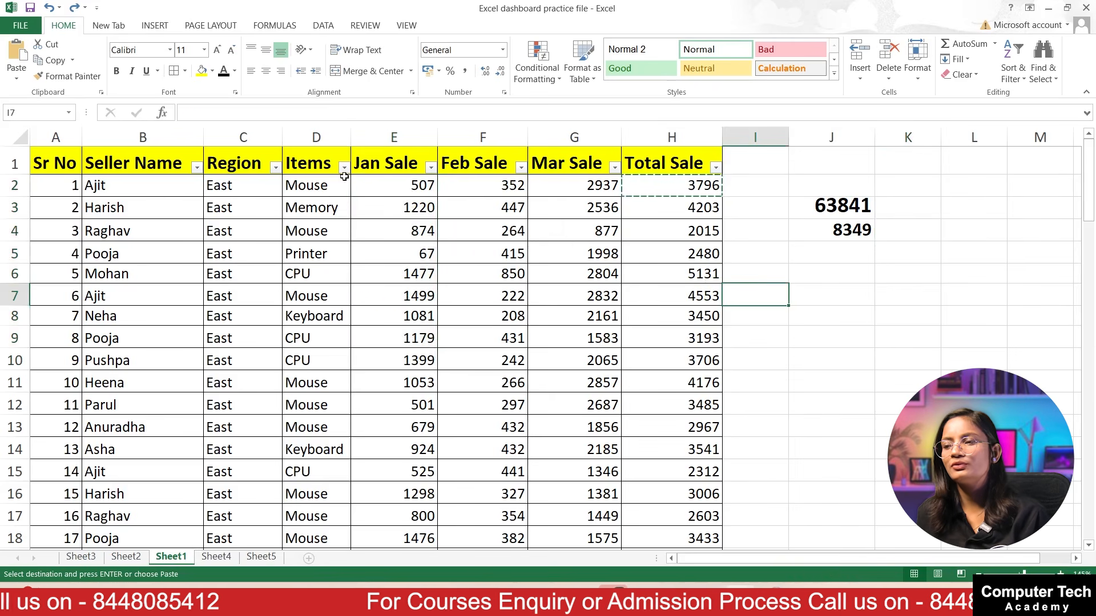
Enter a COUNT formula in J7 over all the Jan Sale column data.
{"action": "left_click", "coordinate": [810, 289]}
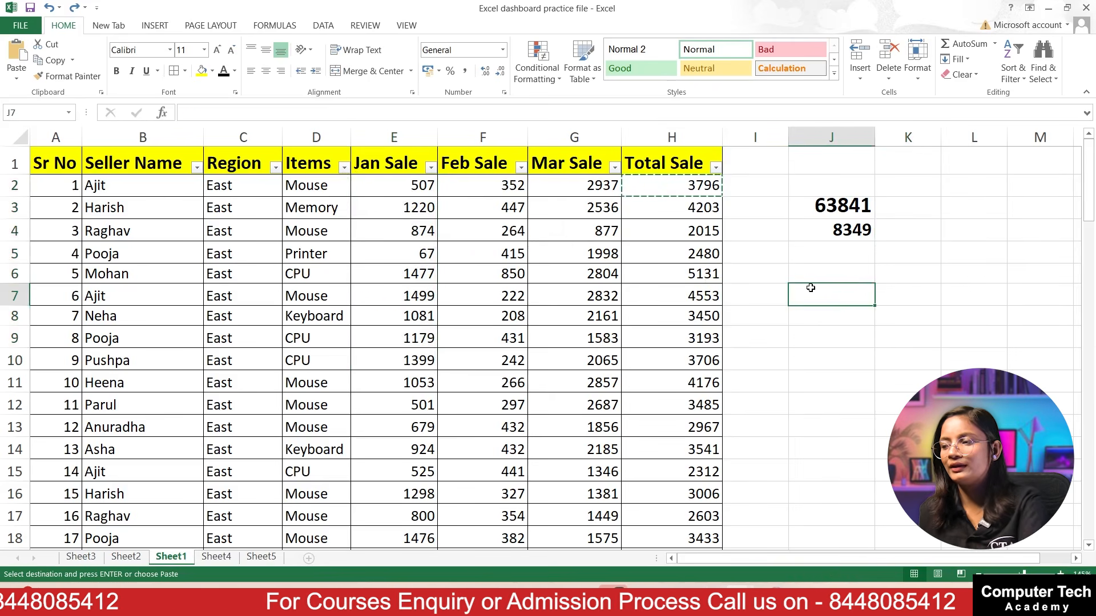
{"action": "type", "text": "=coun"}
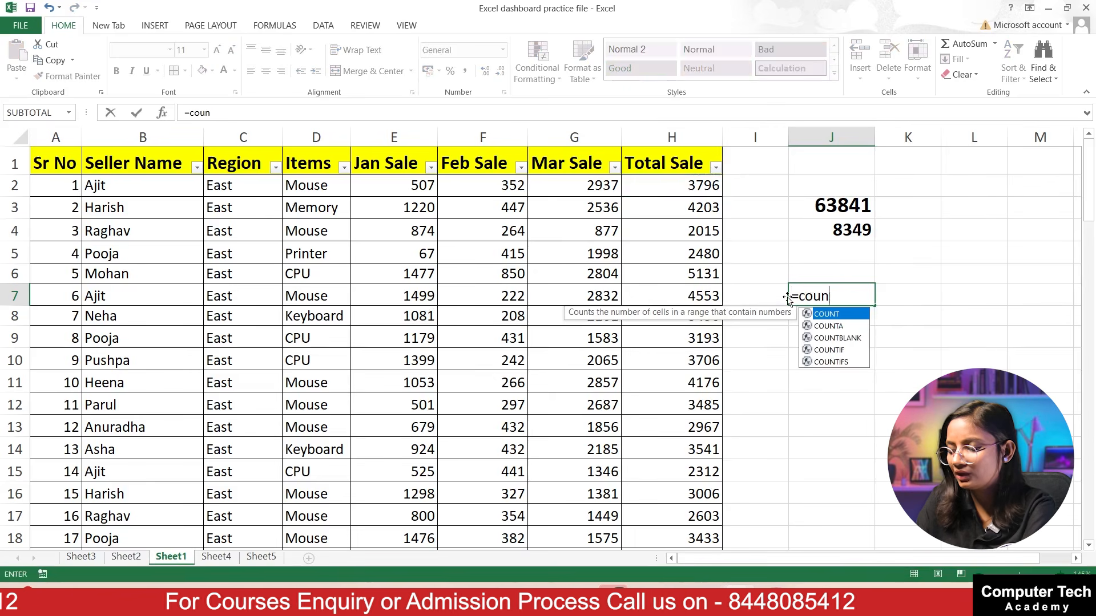
{"action": "type", "text": "t("}
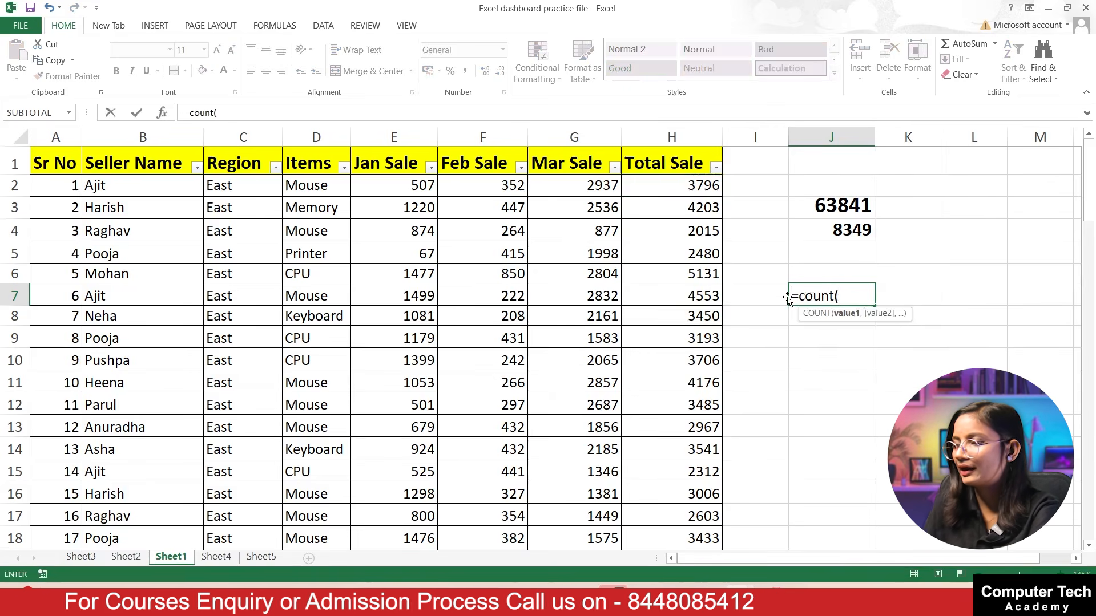
{"action": "left_click_drag", "start_coordinate": [389, 187], "coordinate": [369, 511]}
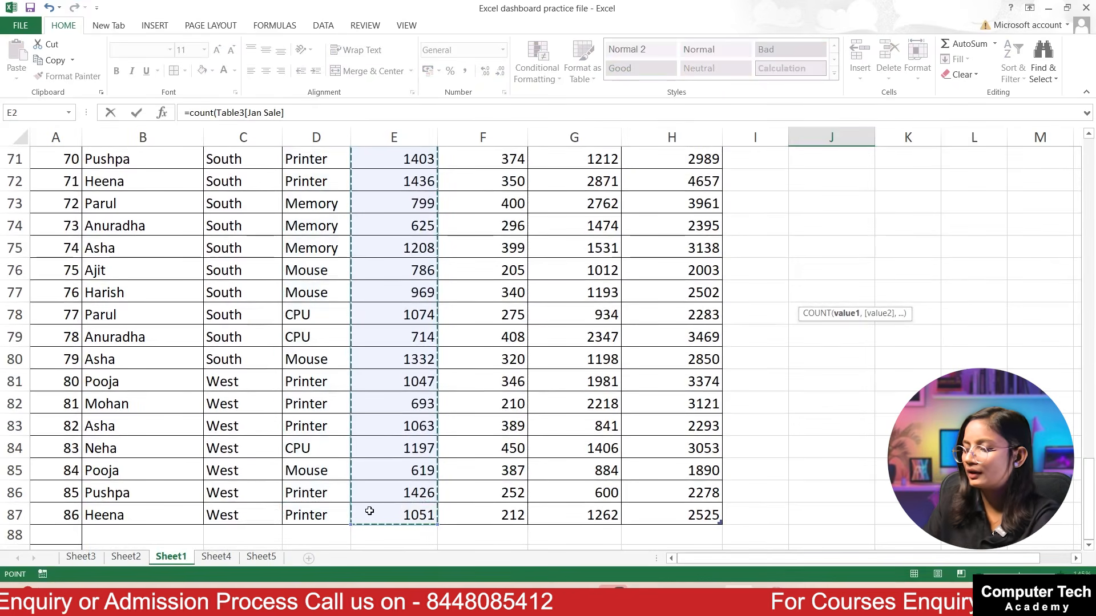
{"action": "key", "text": "Return"}
{"action": "scroll", "coordinate": [548, 342], "scroll_direction": "up", "scroll_amount": 3}
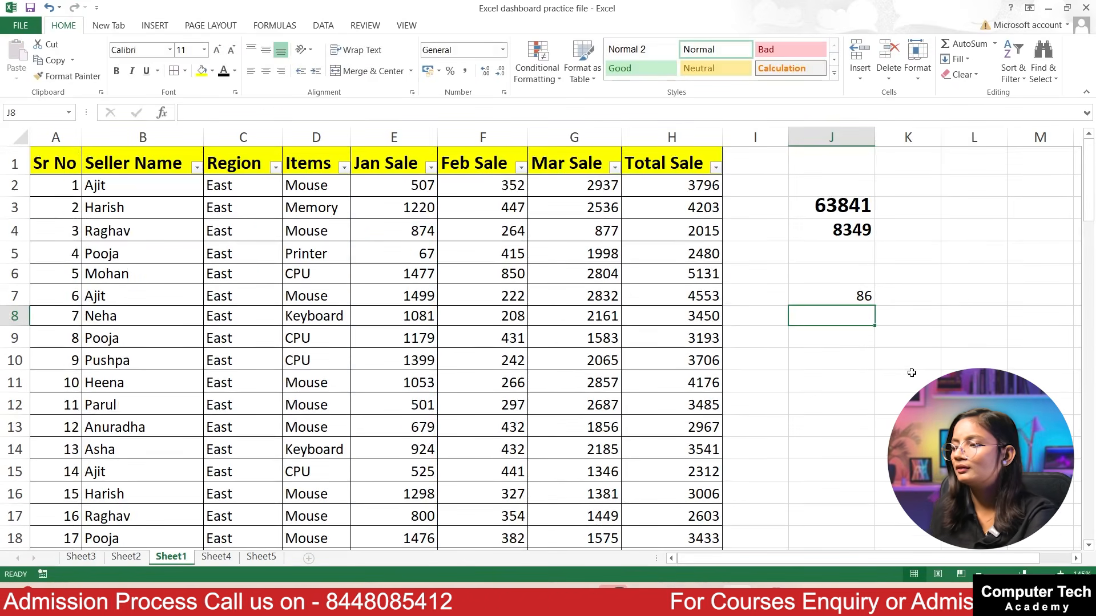
Delete the formulas in cells J7, J4 and J3.
{"action": "left_click", "coordinate": [856, 290]}
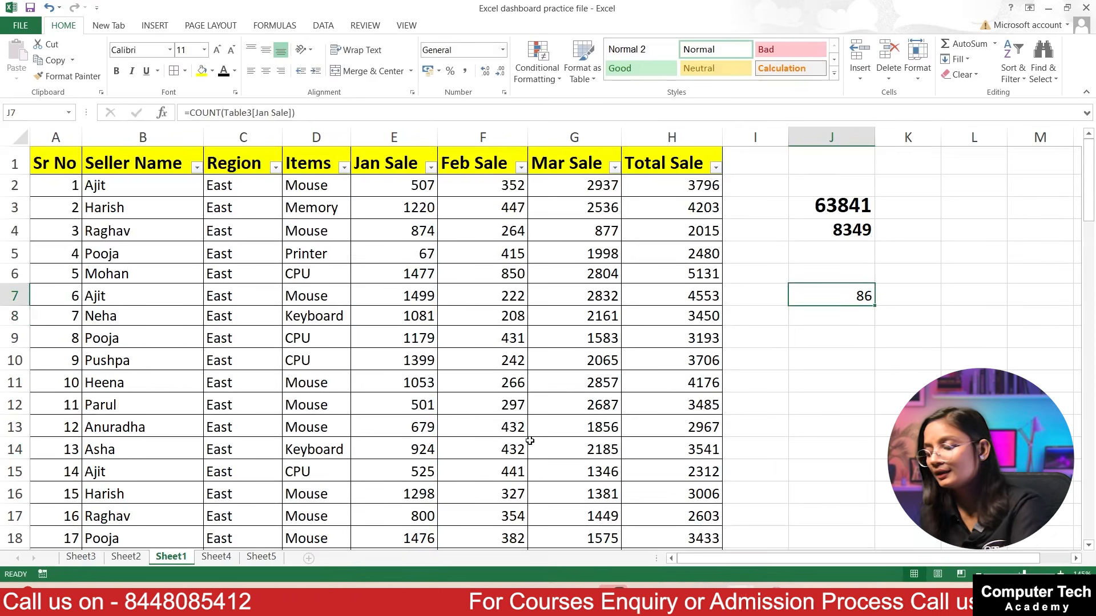
{"action": "key", "text": "Delete"}
{"action": "left_click", "coordinate": [858, 229]}
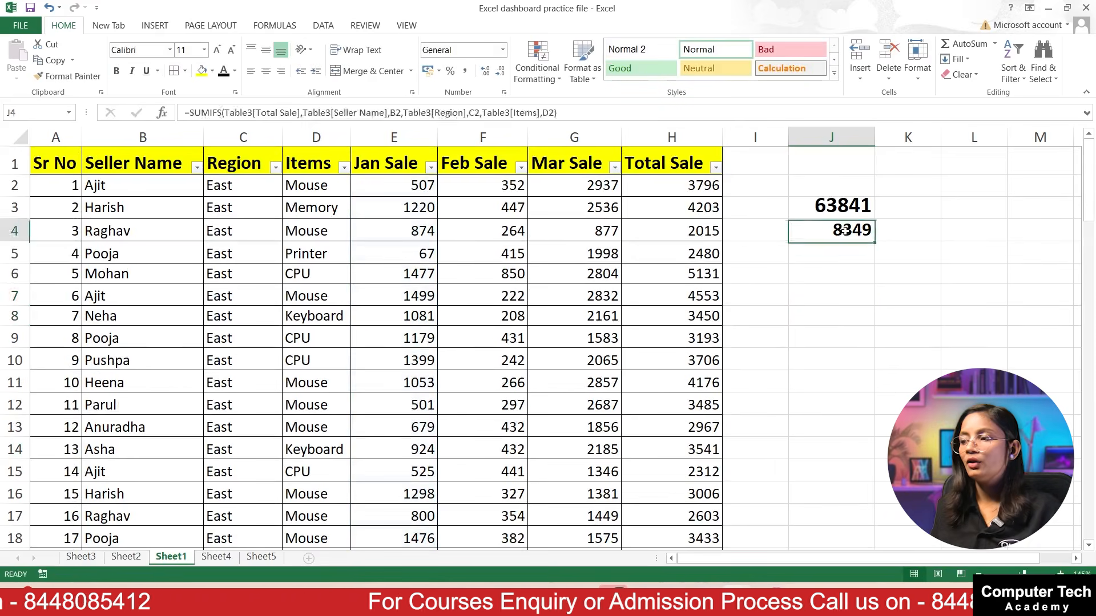
{"action": "key", "text": "Delete"}
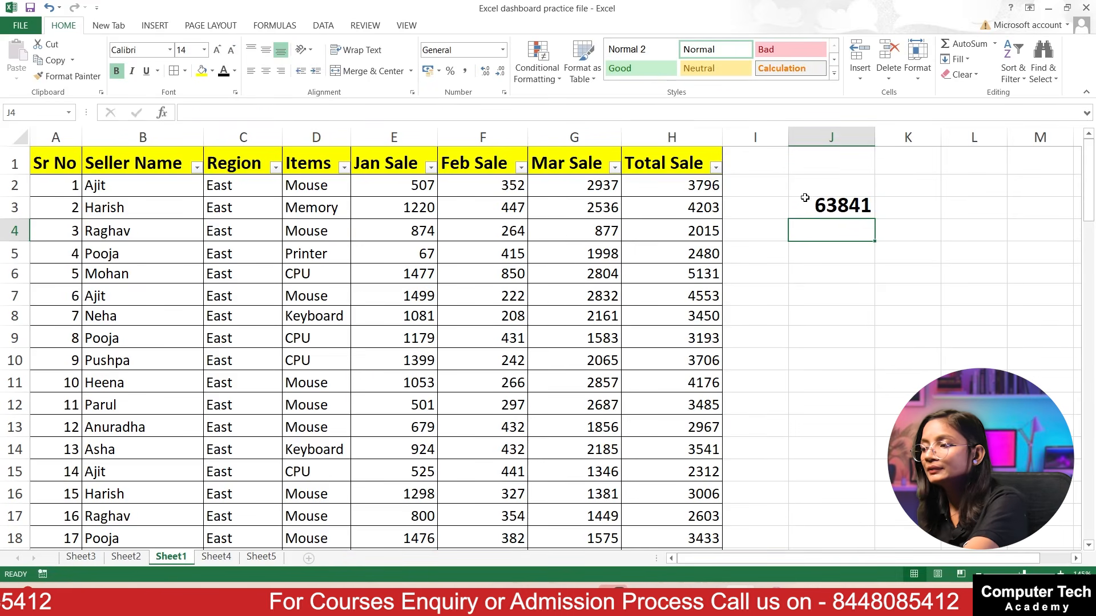
{"action": "left_click", "coordinate": [809, 204]}
{"action": "key", "text": "Delete"}
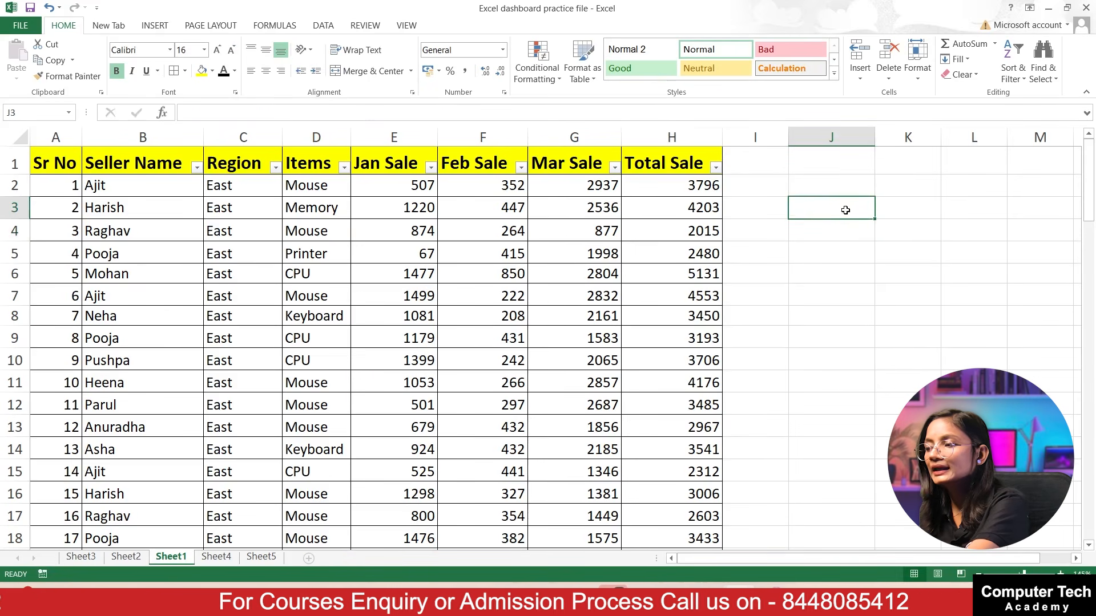
Reduce J3's font size to 14 and enter a COUNTIF formula there counting the Items column entries that match D2 (Mouse).
{"action": "left_click", "coordinate": [232, 51]}
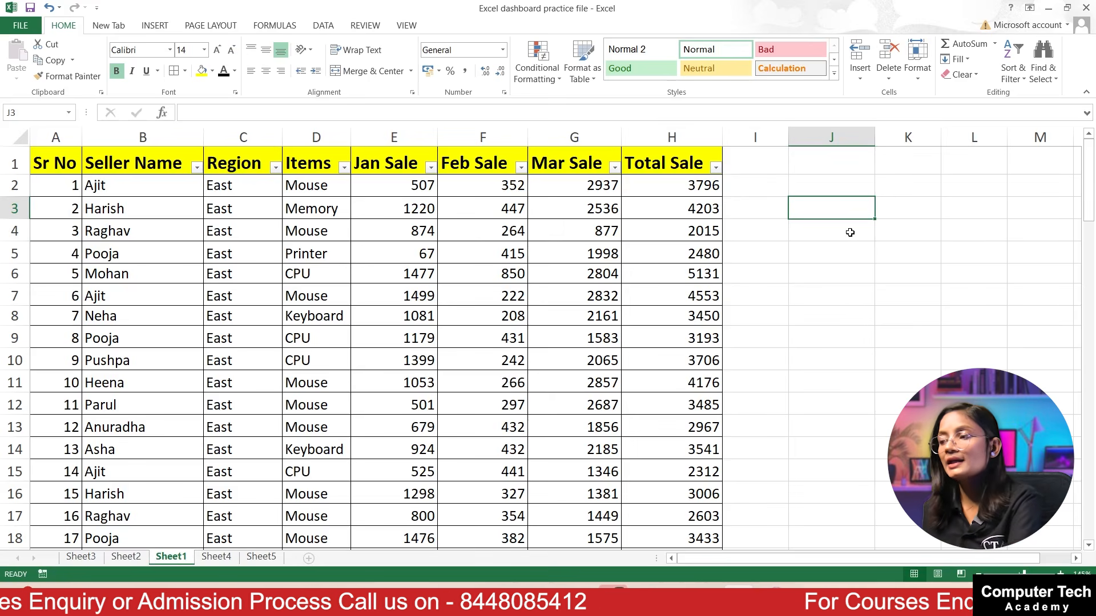
{"action": "type", "text": "=count"}
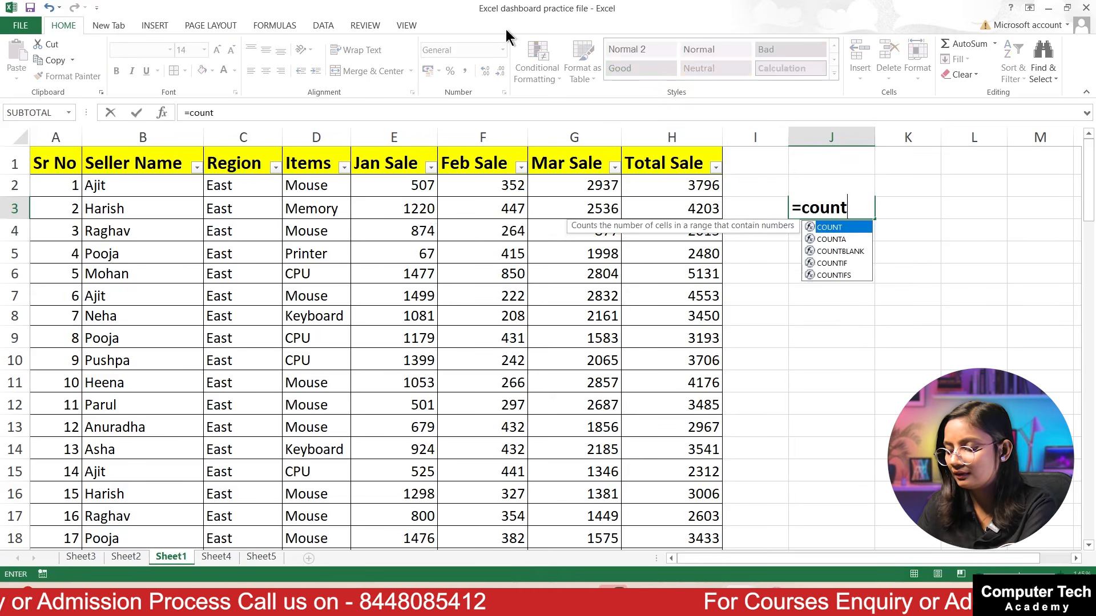
{"action": "type", "text": "if*"}
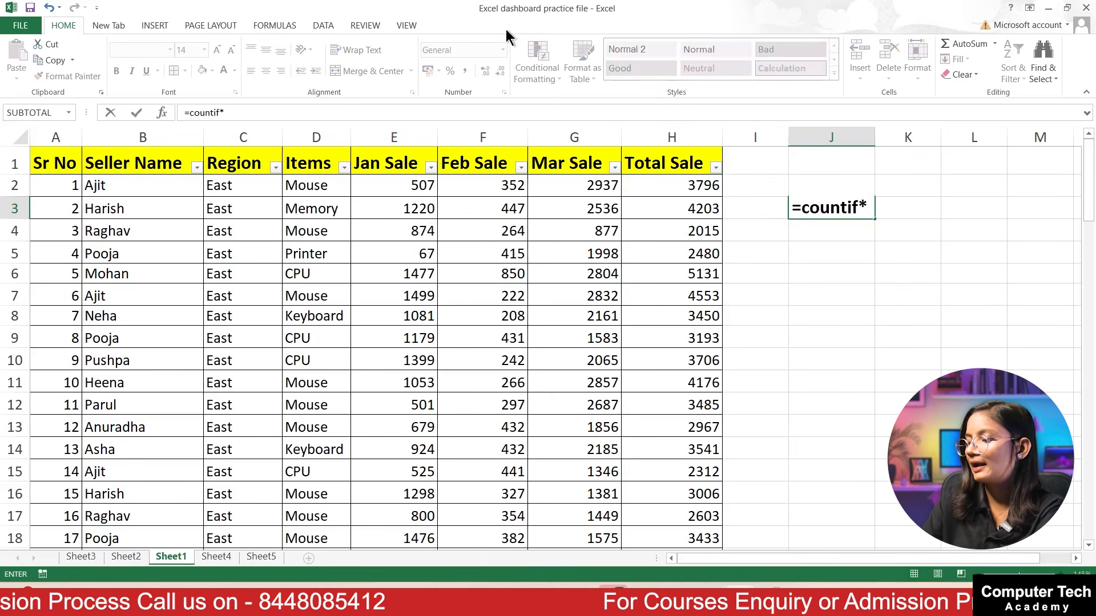
{"action": "key", "text": "BackSpace"}
{"action": "type", "text": "("}
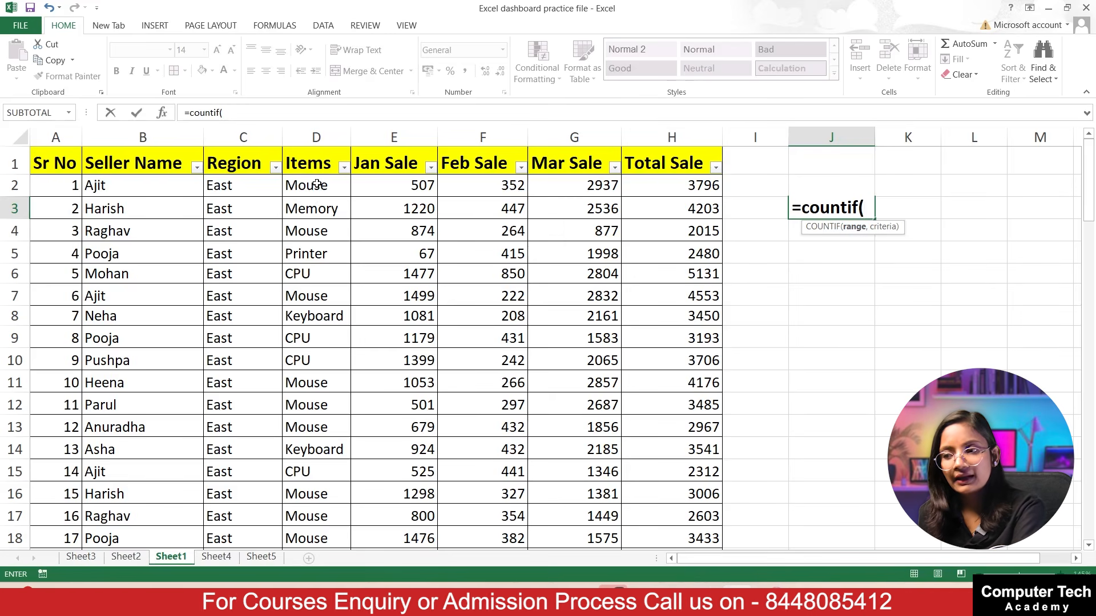
{"action": "left_click_drag", "start_coordinate": [316, 186], "coordinate": [317, 517]}
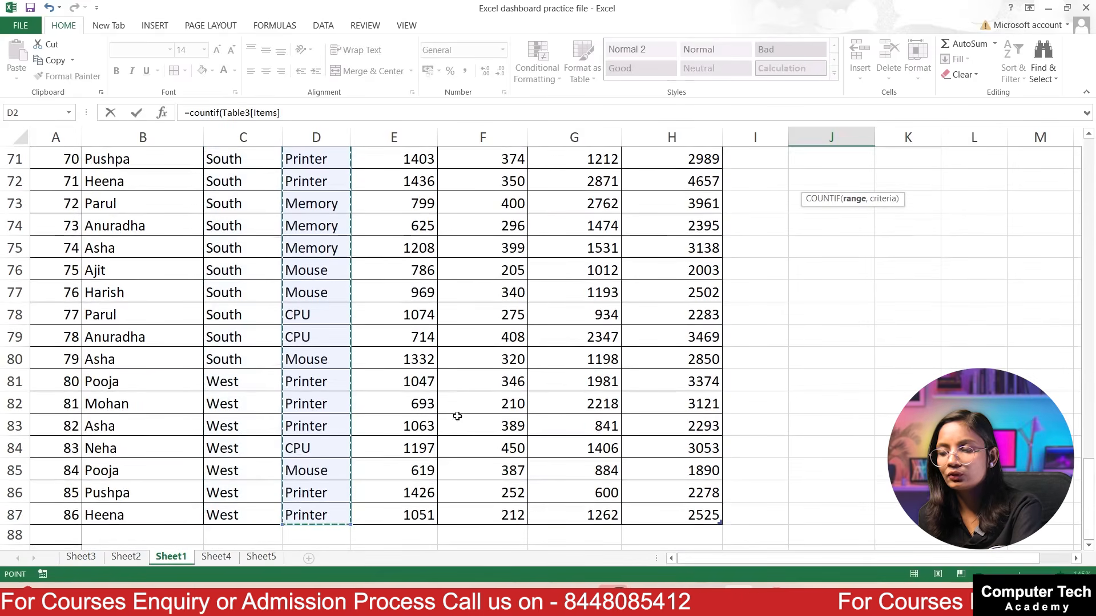
{"action": "scroll", "coordinate": [459, 408], "scroll_direction": "up", "scroll_amount": 10}
{"action": "scroll", "coordinate": [459, 408], "scroll_direction": "up", "scroll_amount": 13}
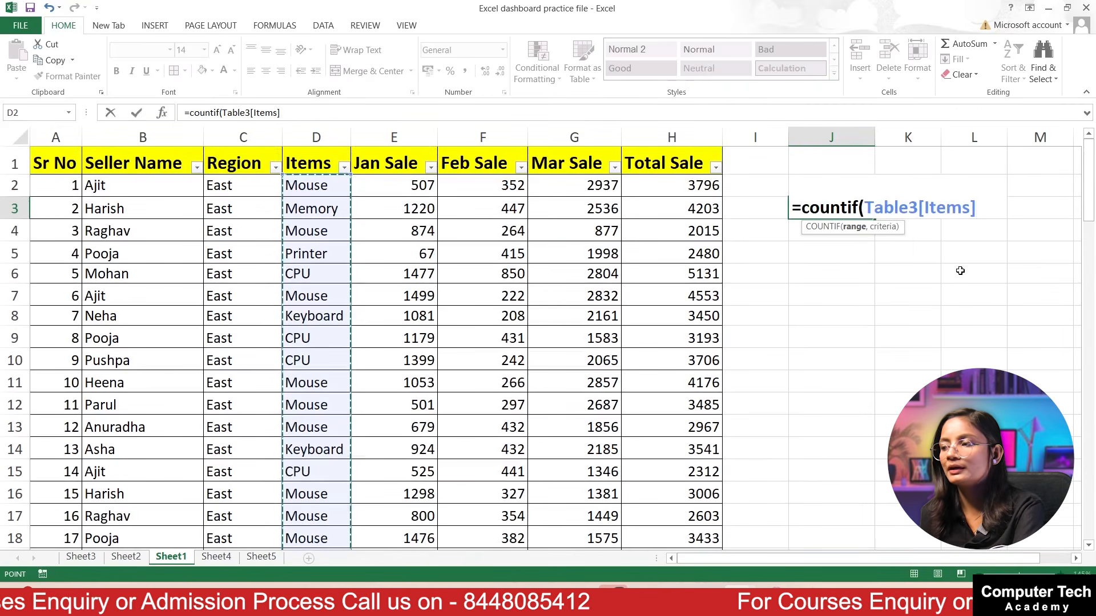
{"action": "type", "text": ","}
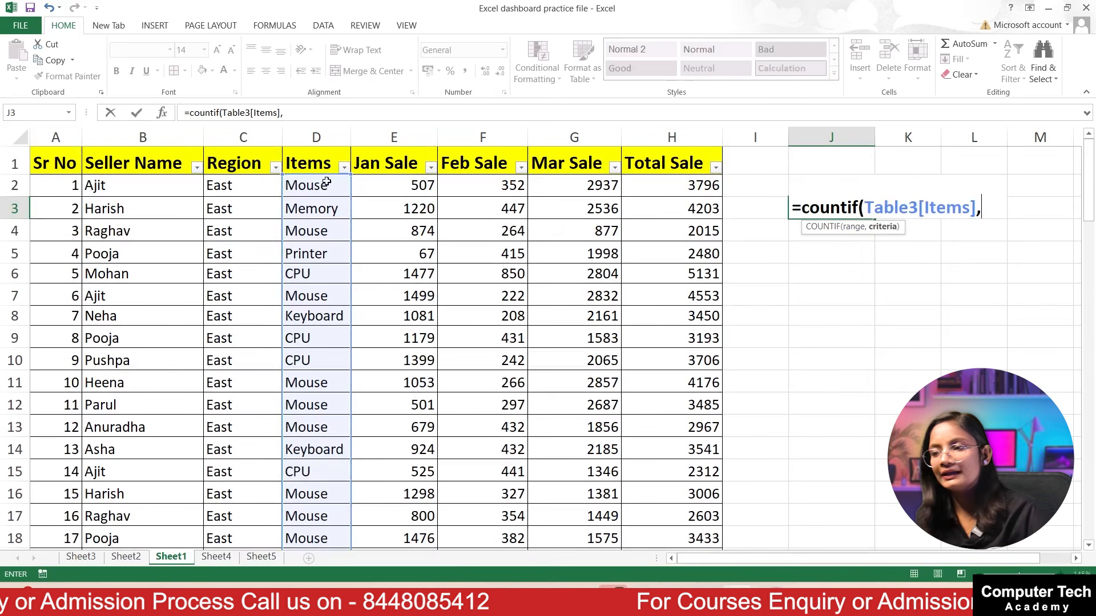
{"action": "left_click", "coordinate": [323, 185]}
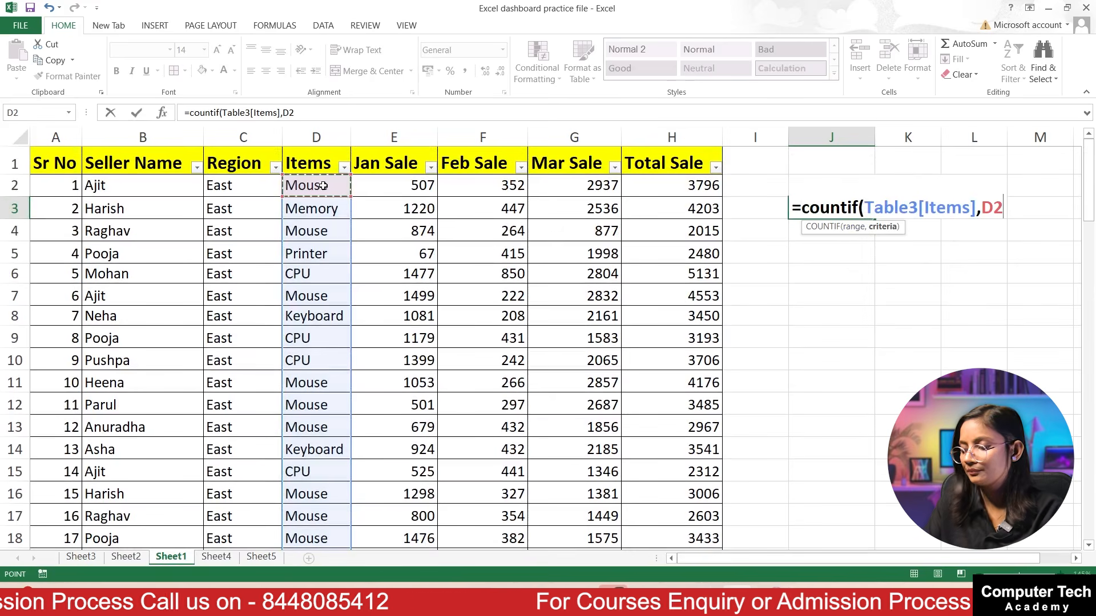
{"action": "type", "text": ")"}
{"action": "key", "text": "Return"}
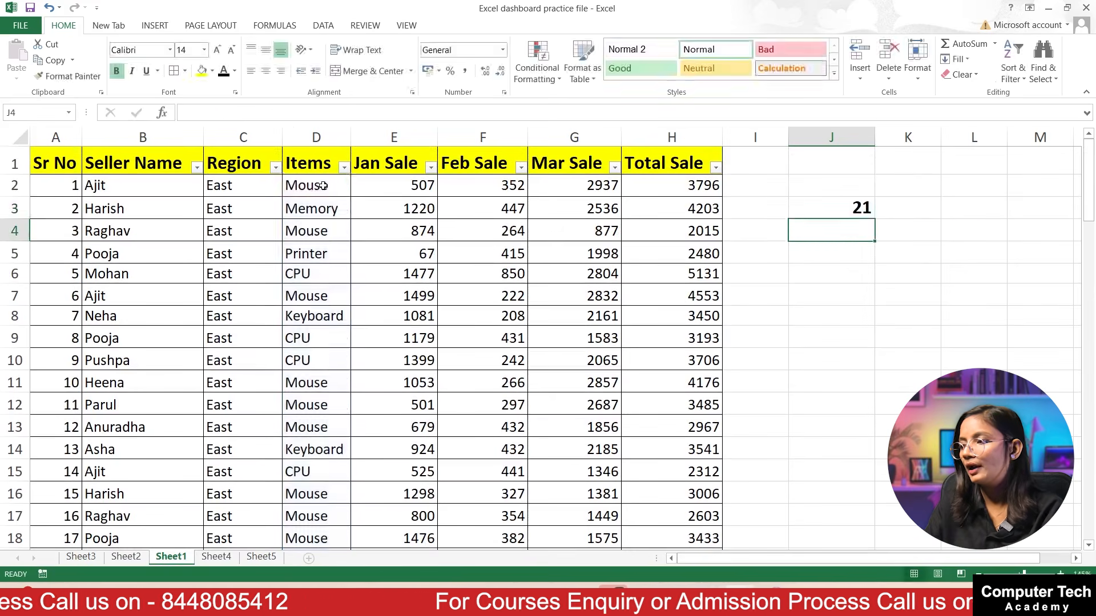
Delete the COUNTIF formula from cell J3.
{"action": "left_click", "coordinate": [839, 209]}
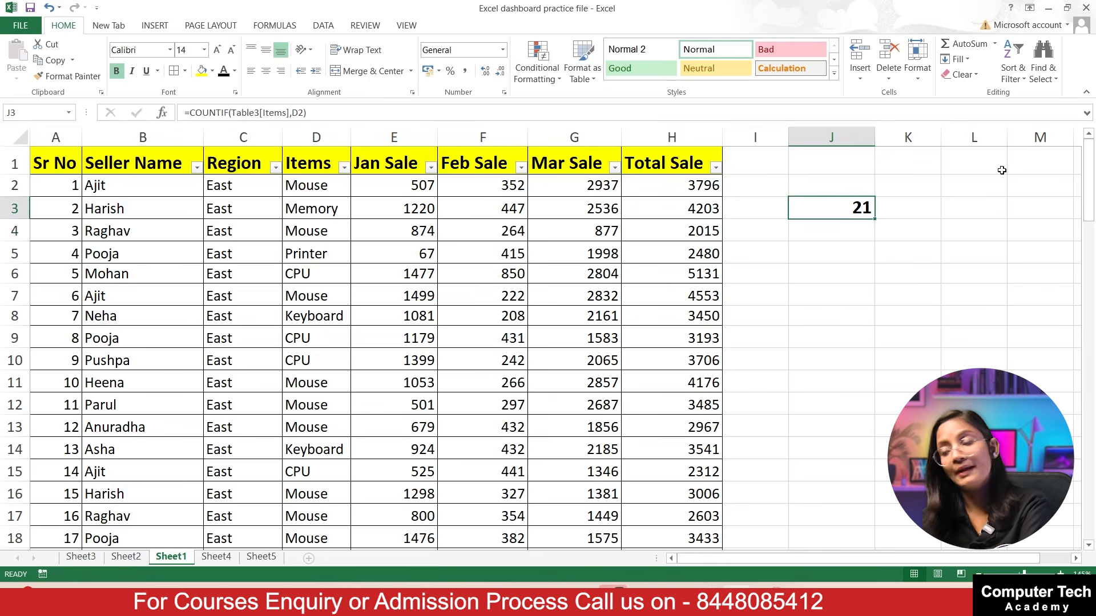
{"action": "key", "text": "Delete"}
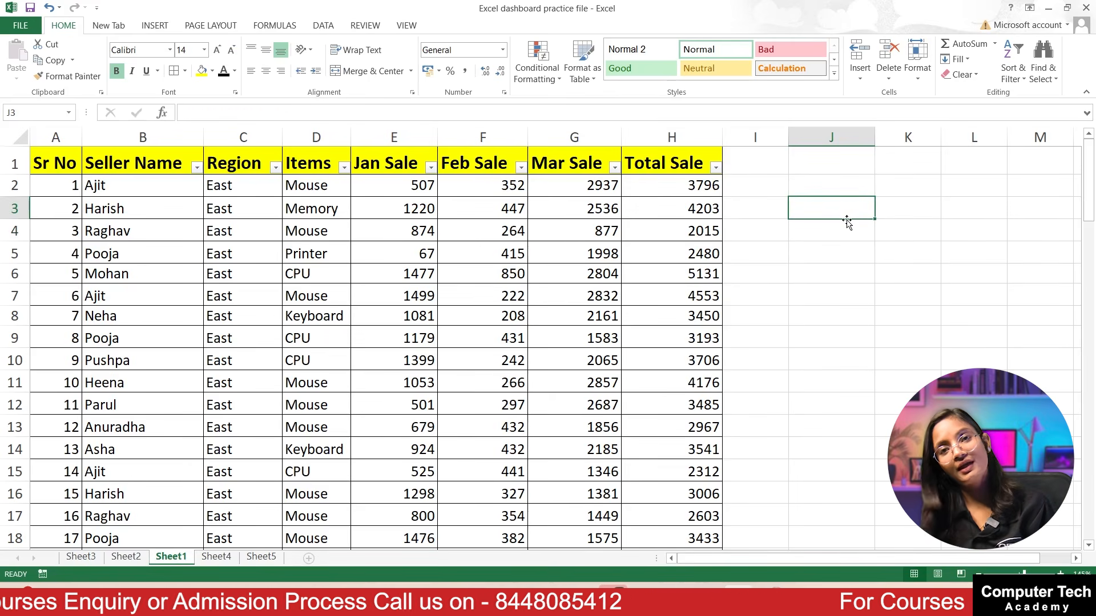
Examine the Region and Items columns through the whole sales table for two criteria to combine.
{"action": "left_click", "coordinate": [309, 192]}
{"action": "left_click_drag", "start_coordinate": [215, 194], "coordinate": [259, 448]}
{"action": "scroll", "coordinate": [259, 376], "scroll_direction": "down", "scroll_amount": 20}
{"action": "scroll", "coordinate": [257, 365], "scroll_direction": "up", "scroll_amount": 6}
{"action": "scroll", "coordinate": [255, 401], "scroll_direction": "down", "scroll_amount": 2}
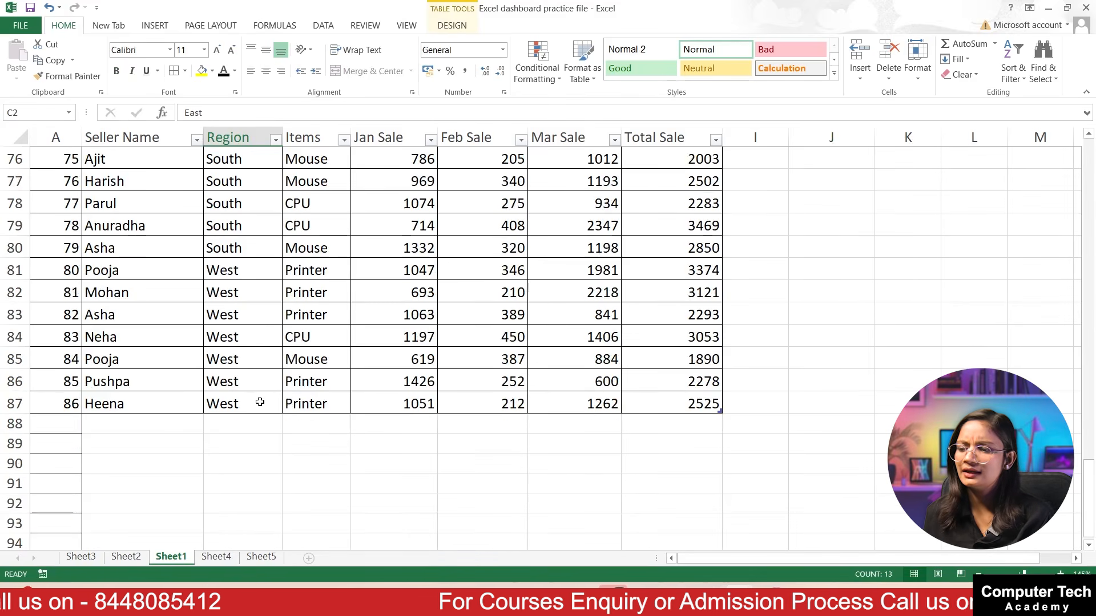
{"action": "scroll", "coordinate": [260, 378], "scroll_direction": "up", "scroll_amount": 20}
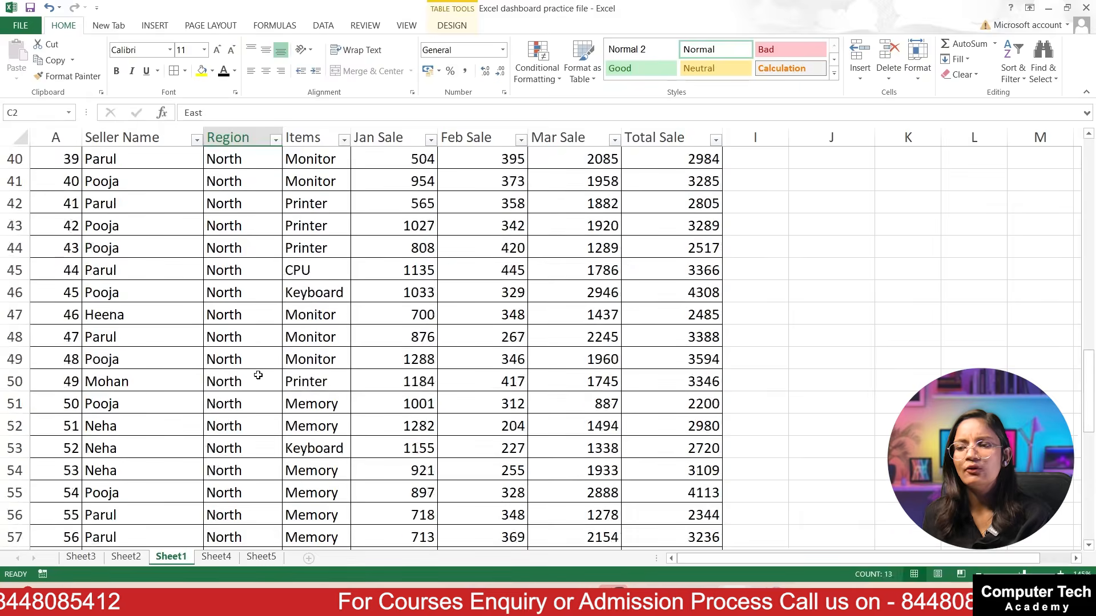
{"action": "left_click", "coordinate": [796, 215]}
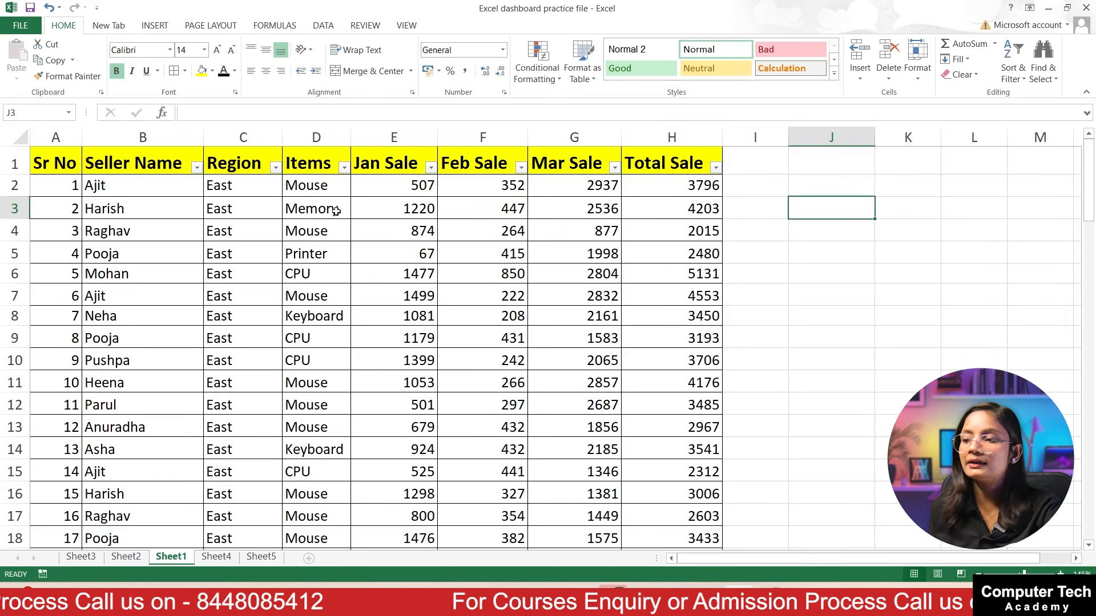
{"action": "scroll", "coordinate": [281, 439], "scroll_direction": "down", "scroll_amount": 6}
{"action": "scroll", "coordinate": [281, 438], "scroll_direction": "down", "scroll_amount": 18}
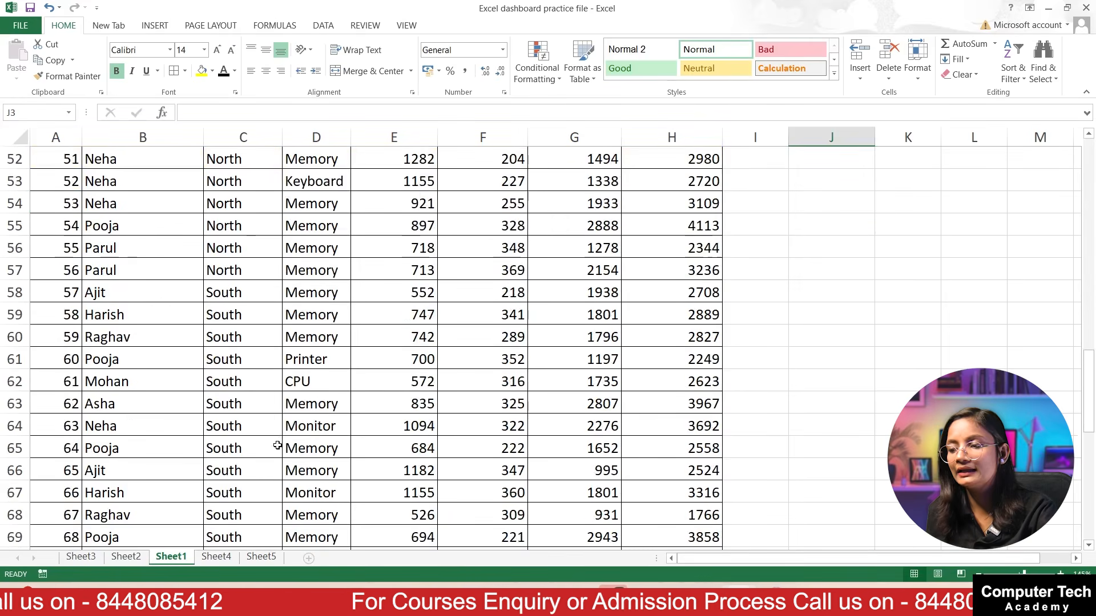
{"action": "scroll", "coordinate": [336, 372], "scroll_direction": "up", "scroll_amount": 20}
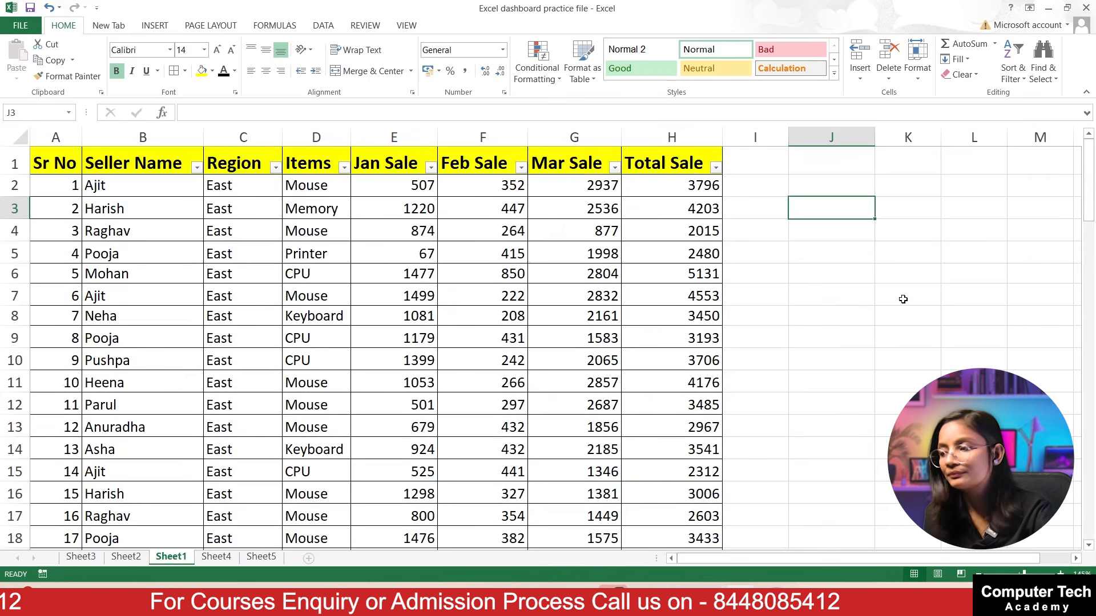
Start a COUNTIFS formula in J3 with the Items column as first criteria range and D2 (Mouse) as its criterion.
{"action": "type", "text": "=coun"}
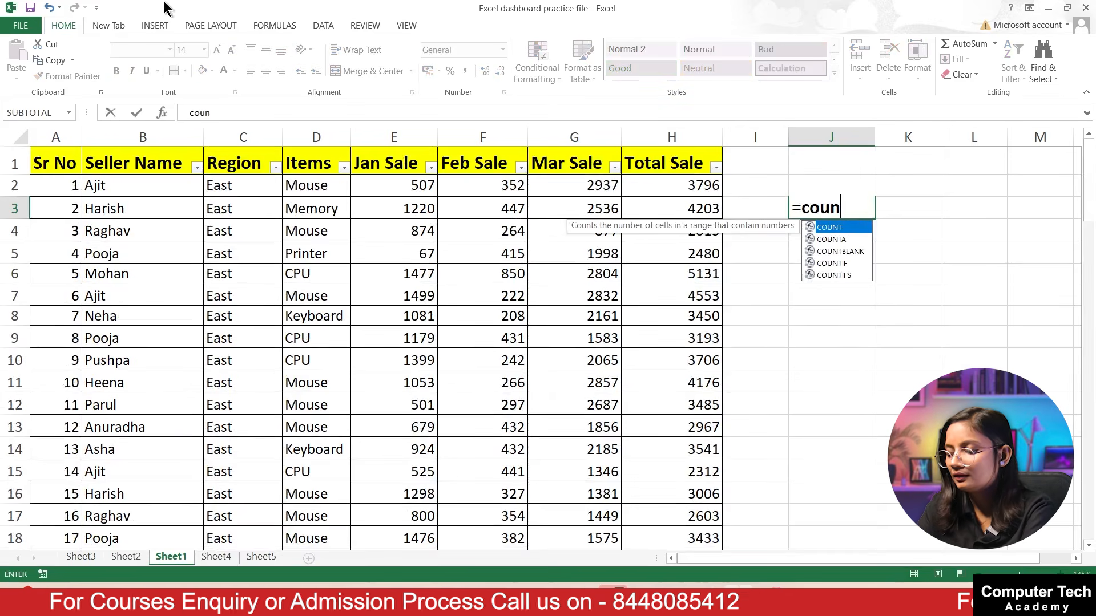
{"action": "type", "text": "tifs("}
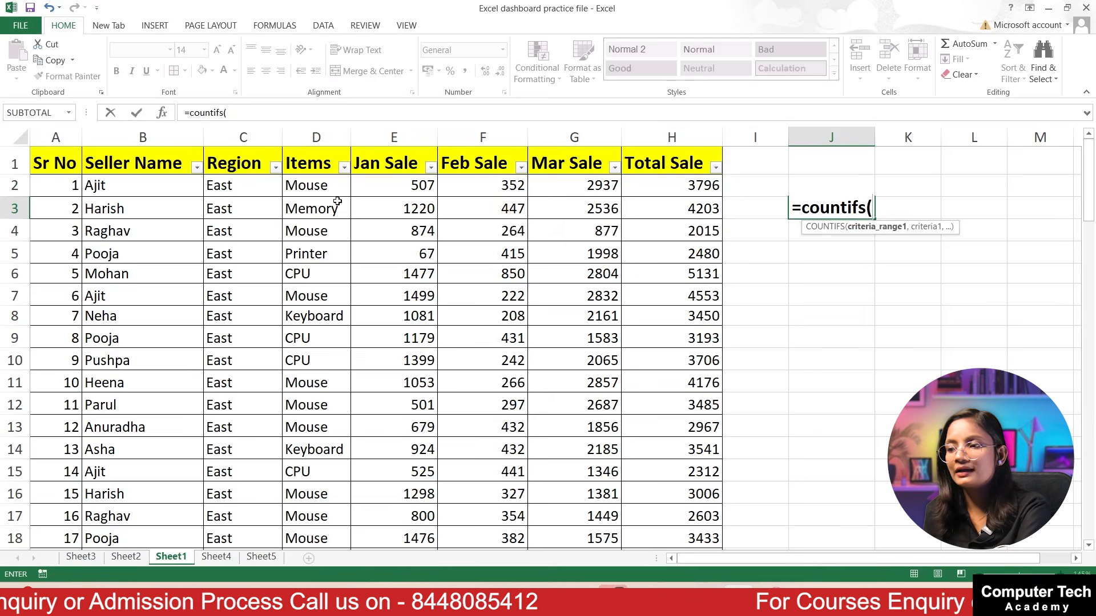
{"action": "left_click", "coordinate": [307, 185]}
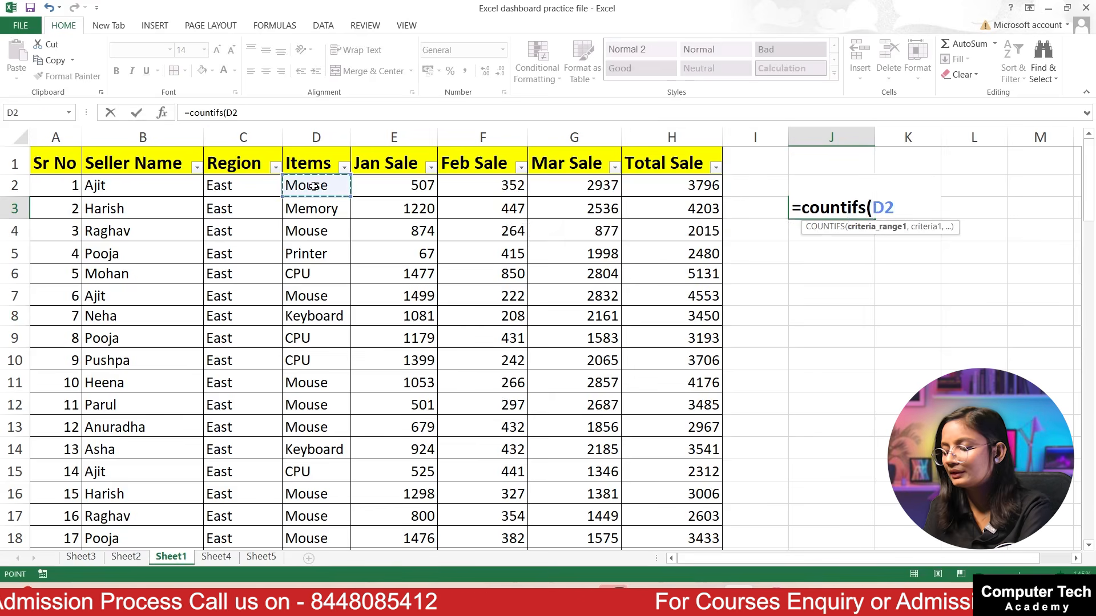
{"action": "key", "text": "ctrl+shift+Down"}
{"action": "scroll", "coordinate": [859, 416], "scroll_direction": "up", "scroll_amount": 20}
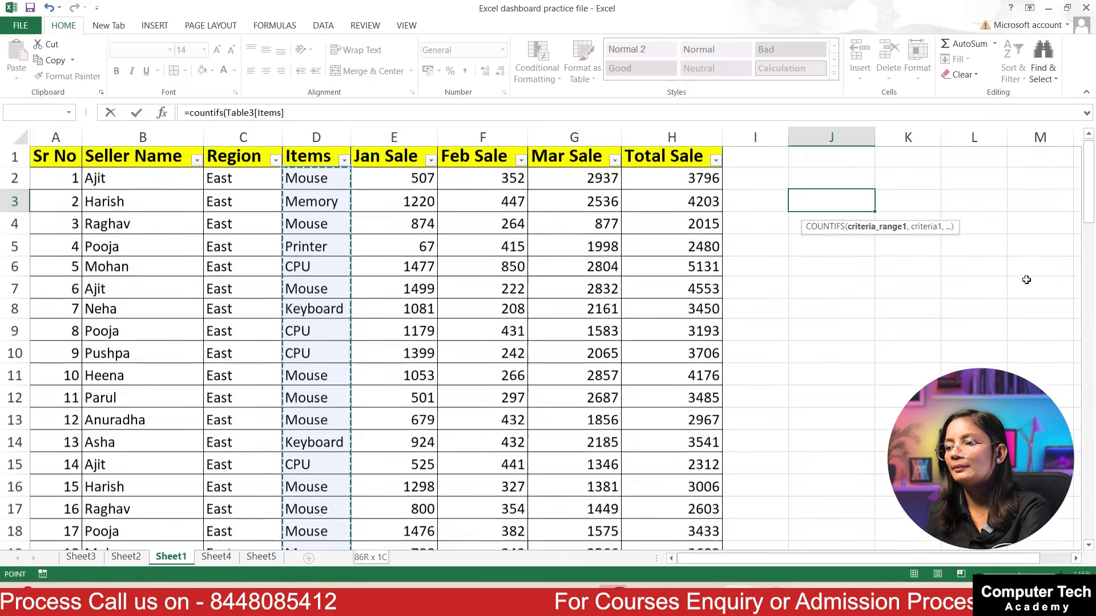
{"action": "type", "text": ","}
{"action": "left_click", "coordinate": [301, 185]}
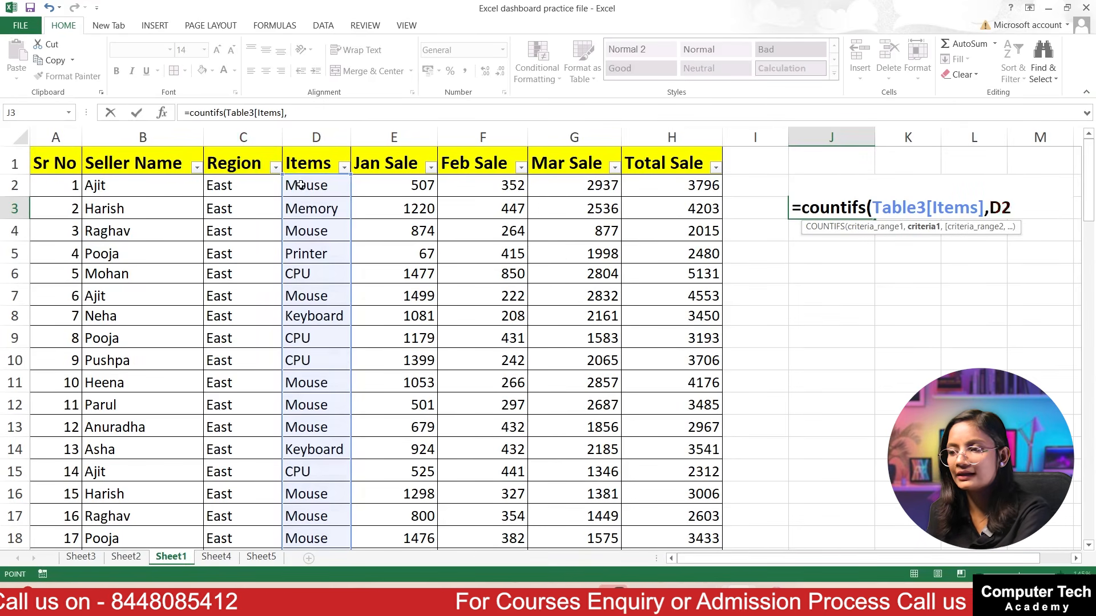
{"action": "type", "text": ","}
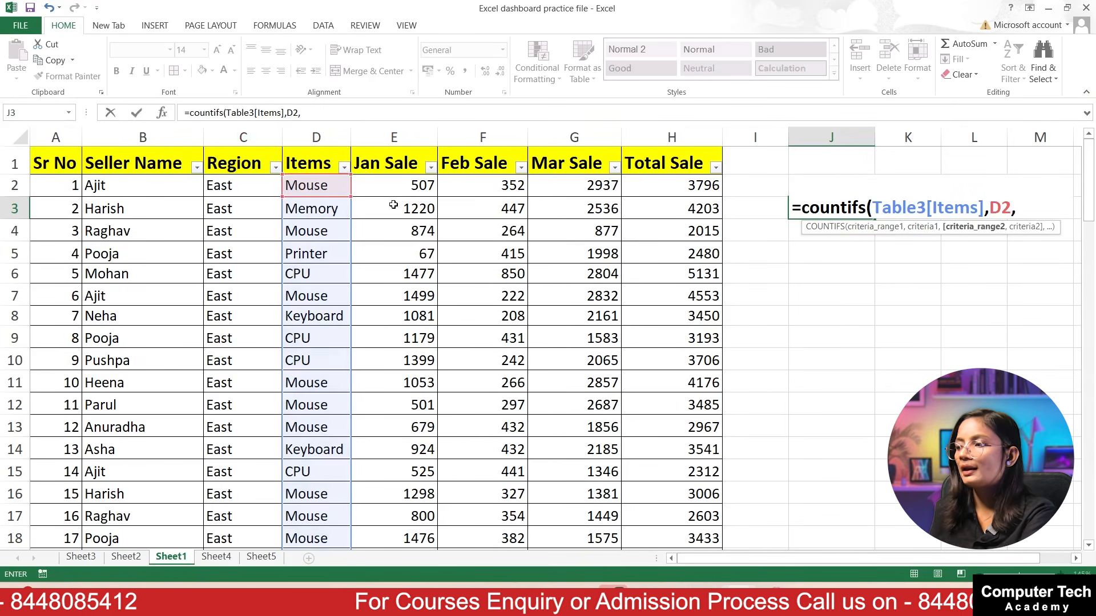
Complete the COUNTIFS formula in J3 with the Region column as second criteria range and C87 (West) as its criterion.
{"action": "left_click", "coordinate": [226, 185]}
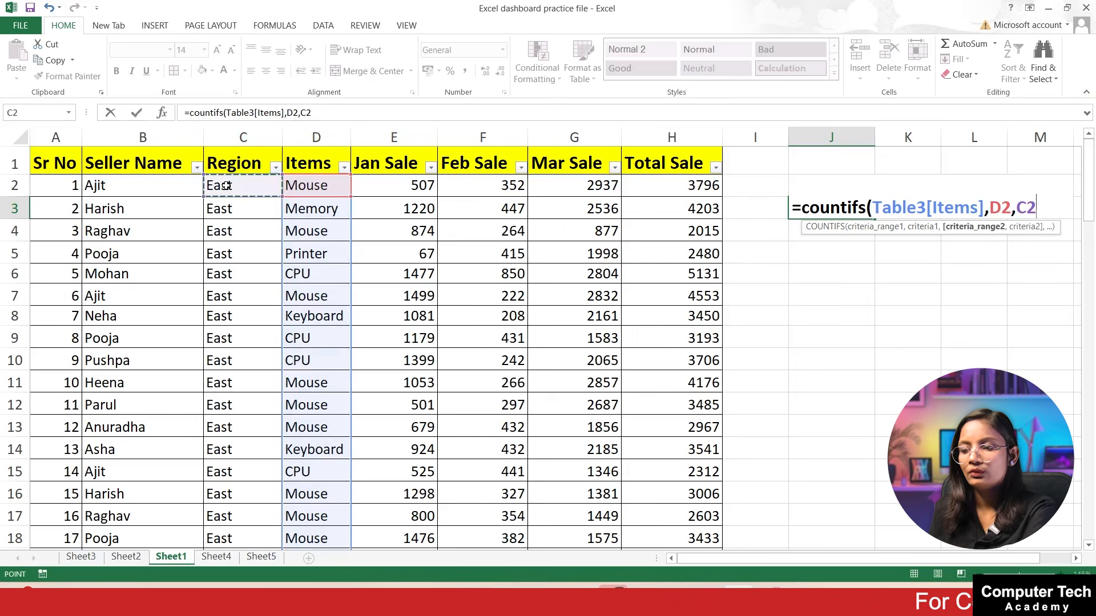
{"action": "key", "text": "ctrl+shift+Down"}
{"action": "scroll", "coordinate": [1054, 379], "scroll_direction": "up", "scroll_amount": 20}
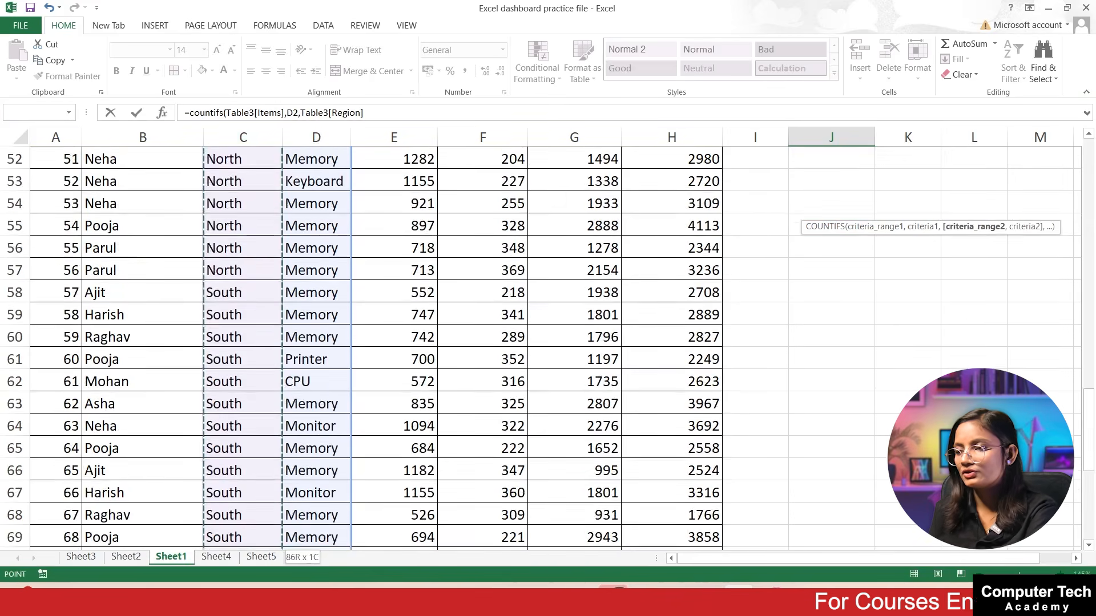
{"action": "type", "text": ","}
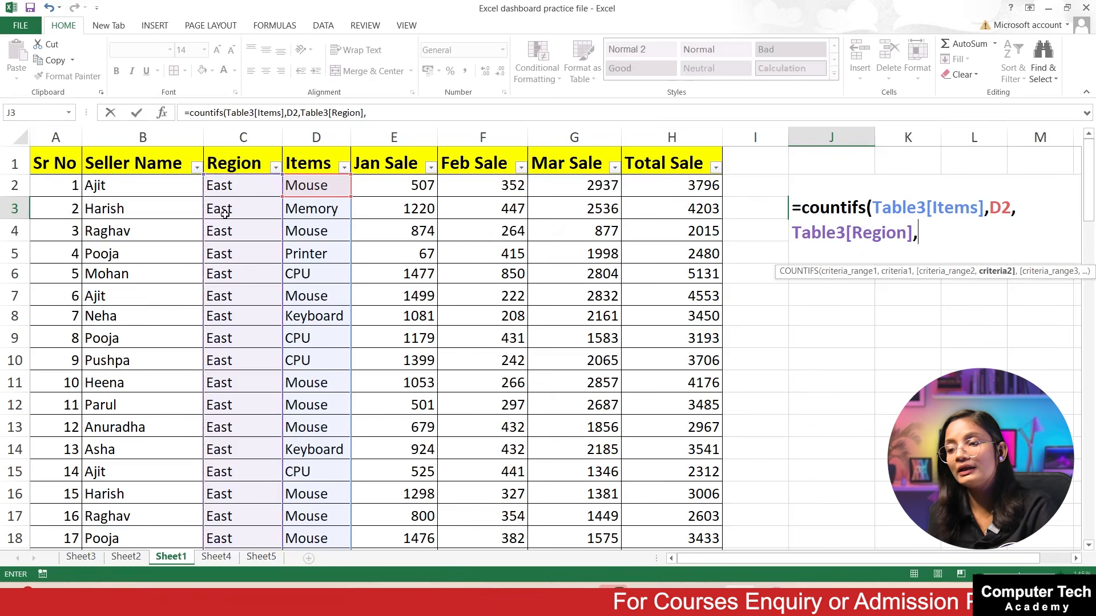
{"action": "scroll", "coordinate": [249, 422], "scroll_direction": "down", "scroll_amount": 11}
{"action": "scroll", "coordinate": [245, 466], "scroll_direction": "down", "scroll_amount": 13}
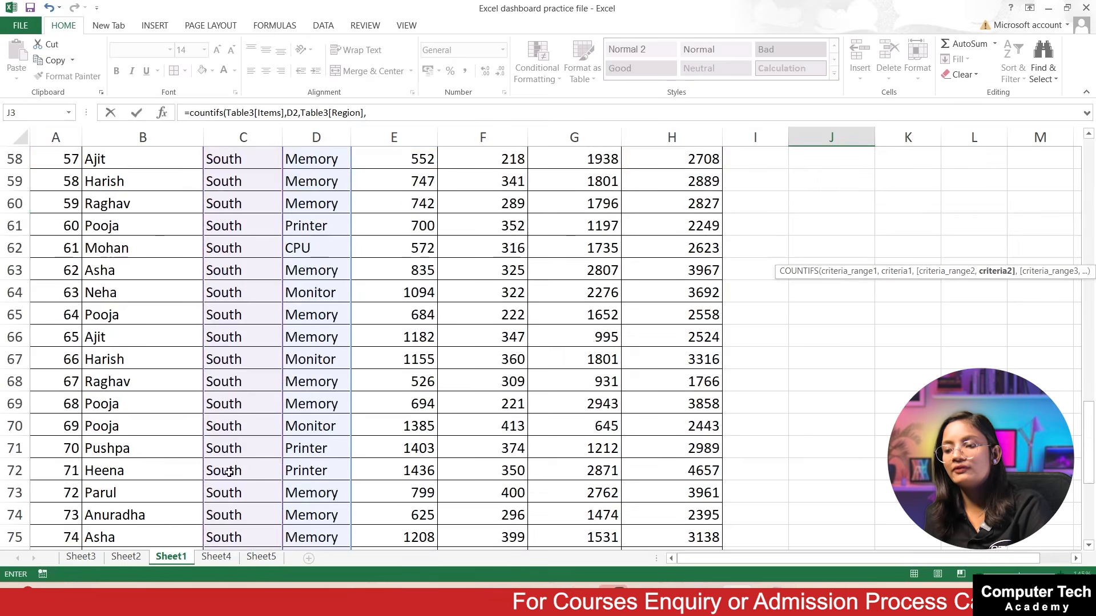
{"action": "left_click", "coordinate": [222, 473]}
{"action": "scroll", "coordinate": [380, 463], "scroll_direction": "up", "scroll_amount": 7}
{"action": "scroll", "coordinate": [380, 463], "scroll_direction": "up", "scroll_amount": 17}
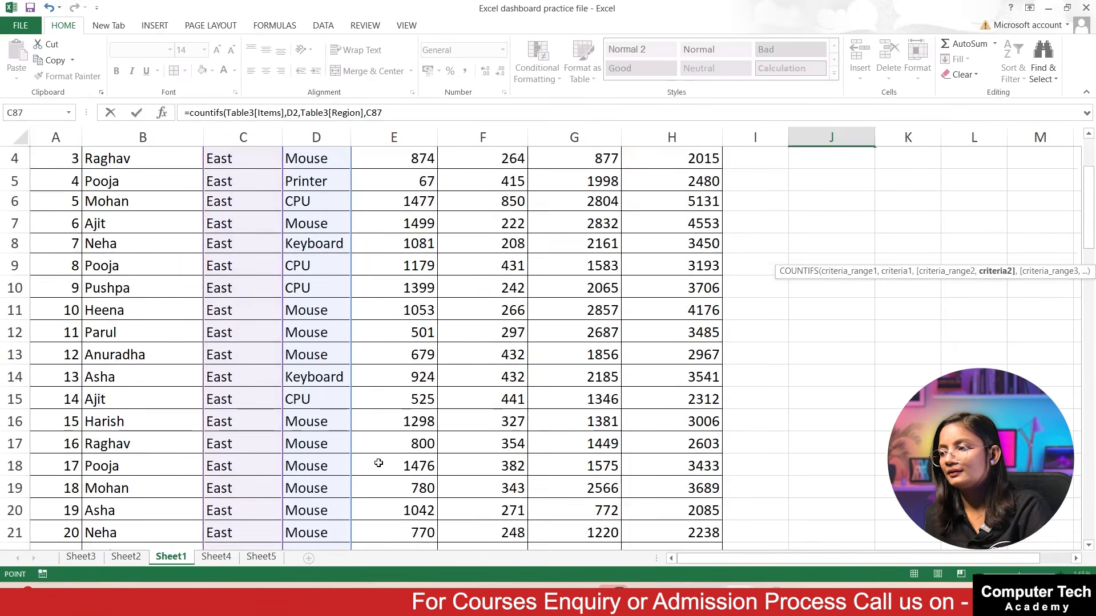
{"action": "type", "text": ")"}
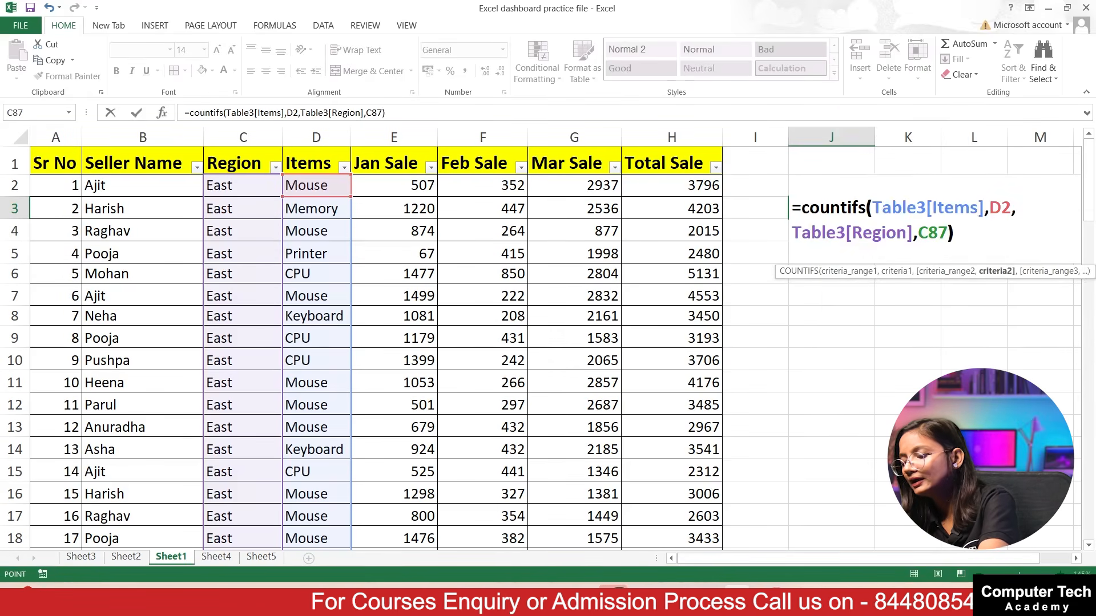
{"action": "key", "text": "Return"}
{"action": "left_click", "coordinate": [801, 212]}
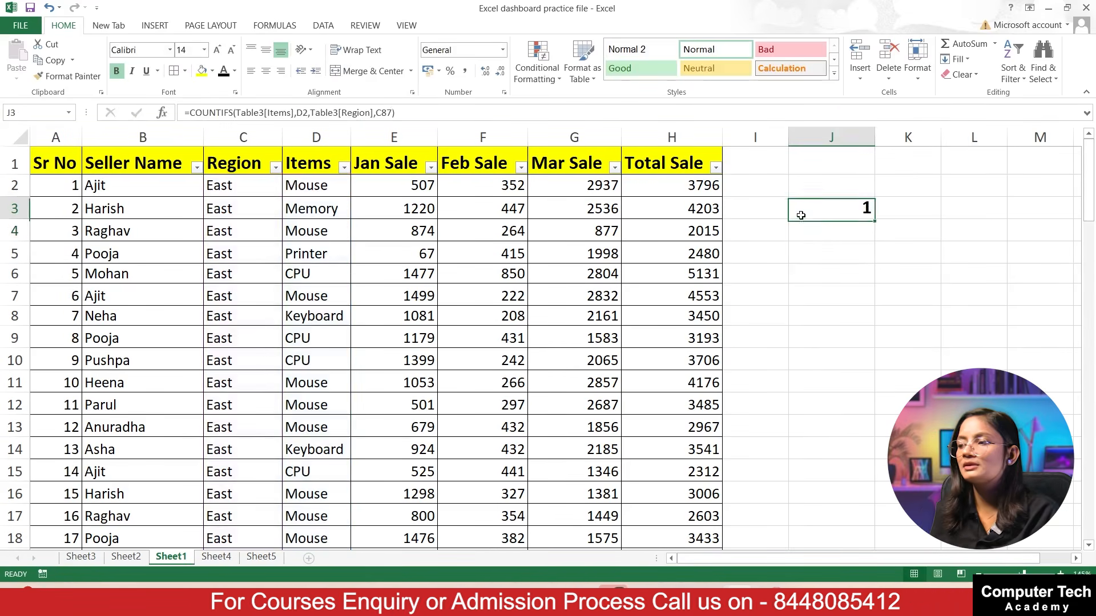
Check the COUNTIFS result against the items sold in the West region rows, D81 to D87.
{"action": "scroll", "coordinate": [174, 516], "scroll_direction": "down", "scroll_amount": 15}
{"action": "scroll", "coordinate": [174, 515], "scroll_direction": "down", "scroll_amount": 10}
{"action": "scroll", "coordinate": [252, 513], "scroll_direction": "up", "scroll_amount": 2}
{"action": "scroll", "coordinate": [285, 502], "scroll_direction": "down", "scroll_amount": 1}
{"action": "left_click_drag", "start_coordinate": [317, 467], "coordinate": [311, 337]}
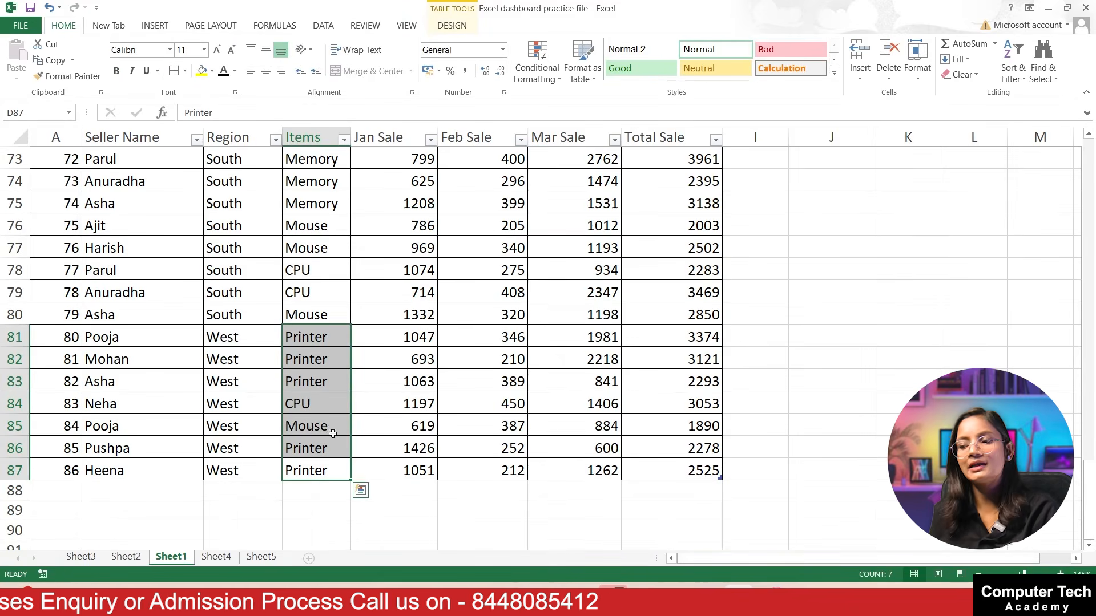
{"action": "scroll", "coordinate": [719, 514], "scroll_direction": "up", "scroll_amount": 20}
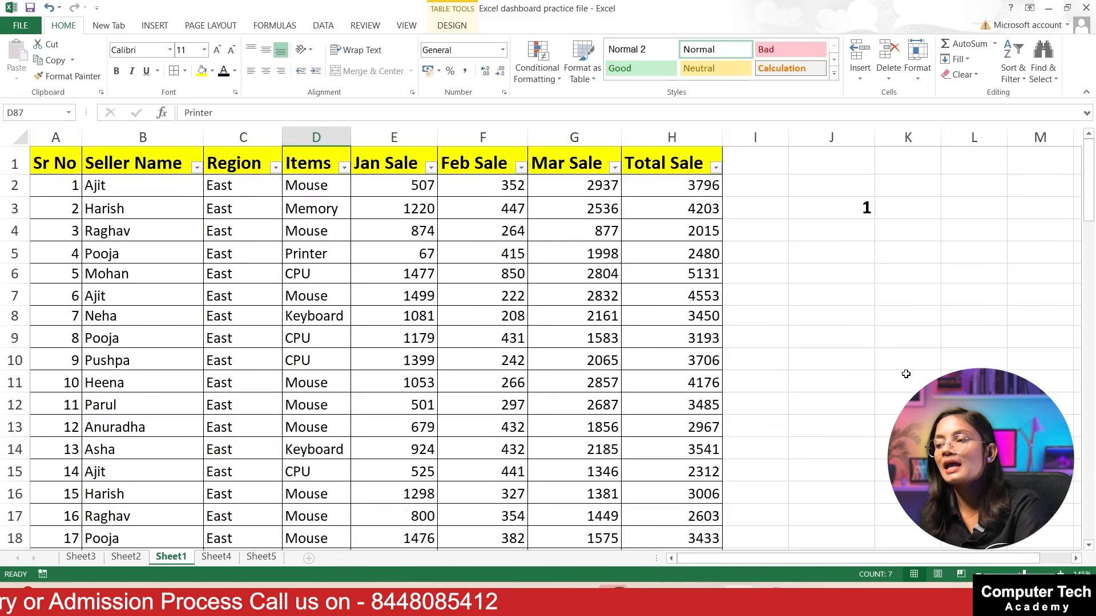
{"action": "left_click", "coordinate": [910, 380]}
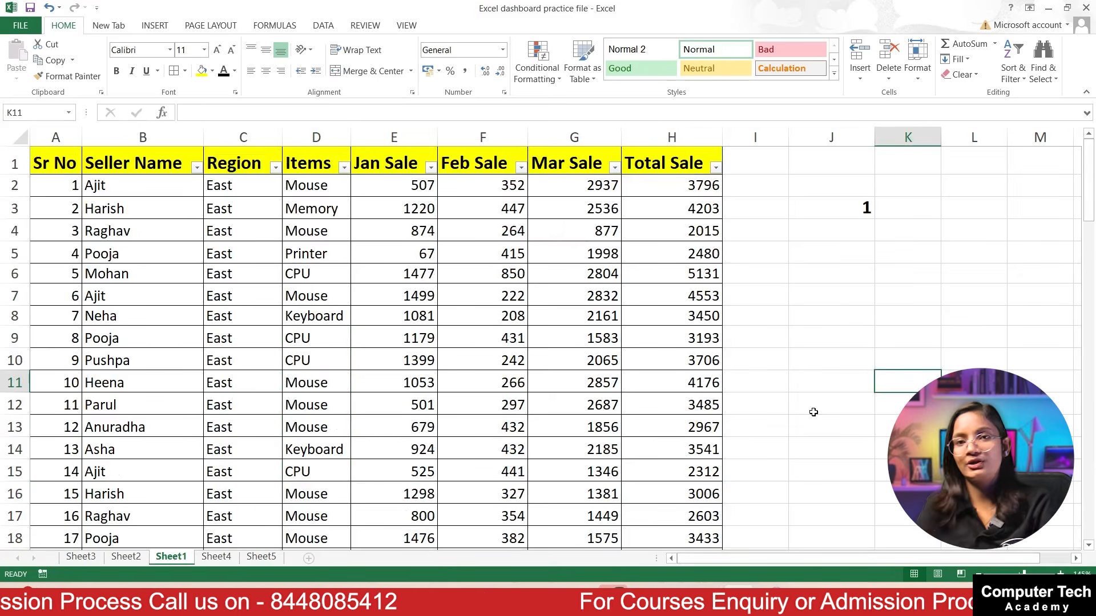